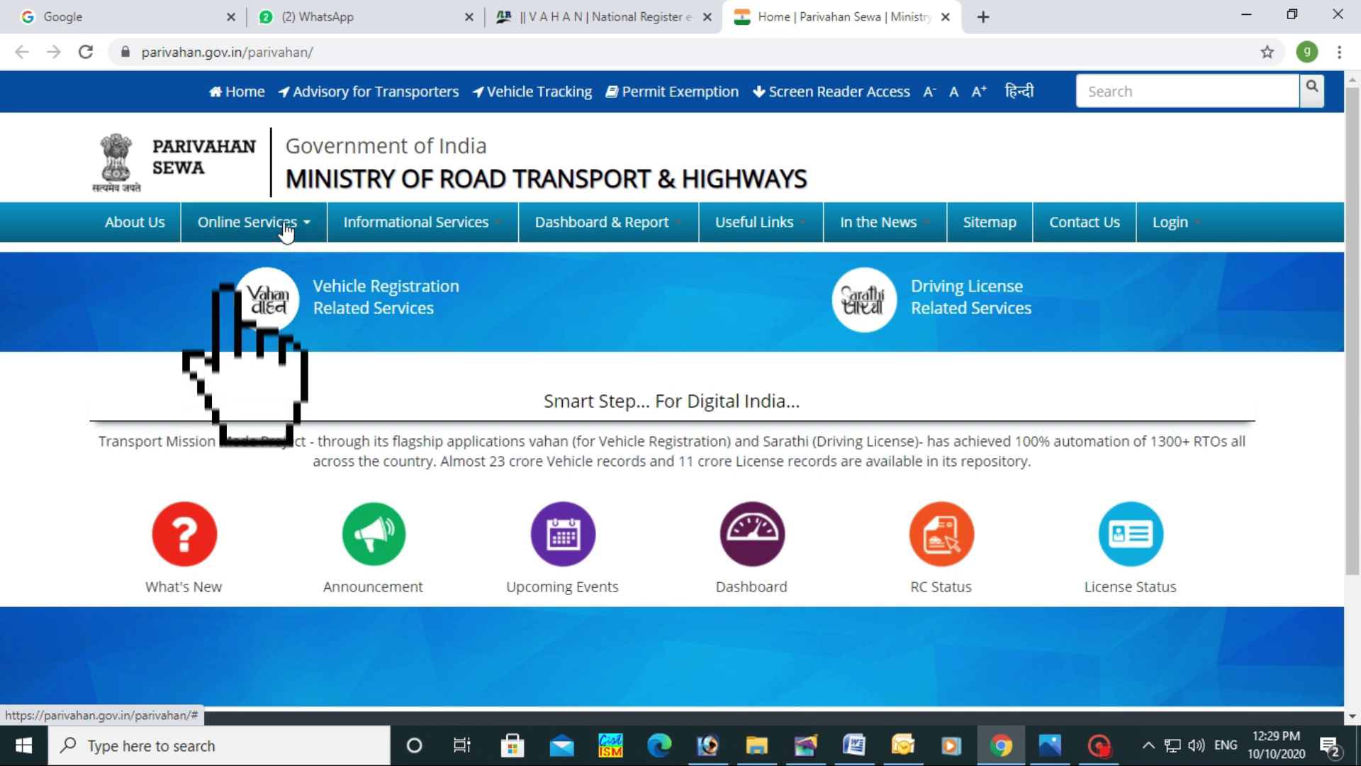
# Go to Vehicle Related Services for states other than Delhi.
pyautogui.click(244, 225)
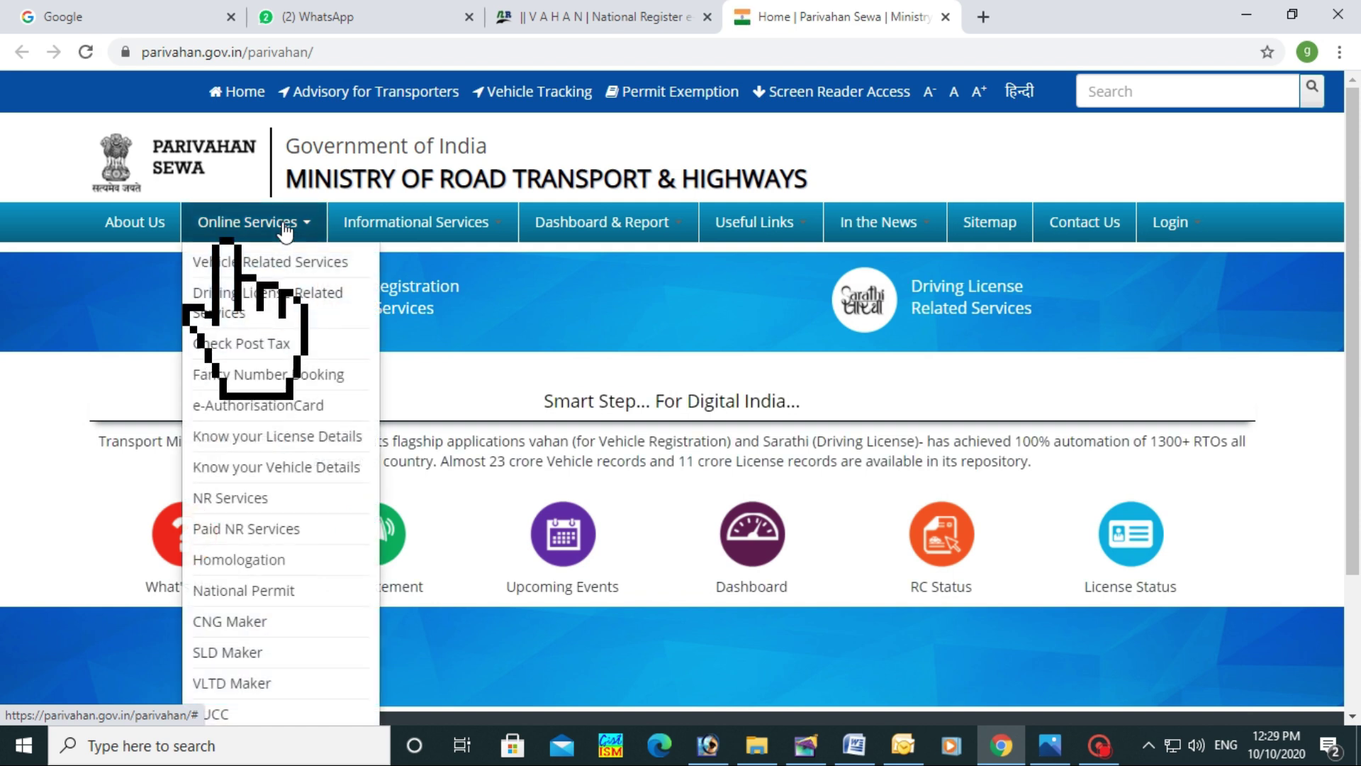
pyautogui.click(274, 266)
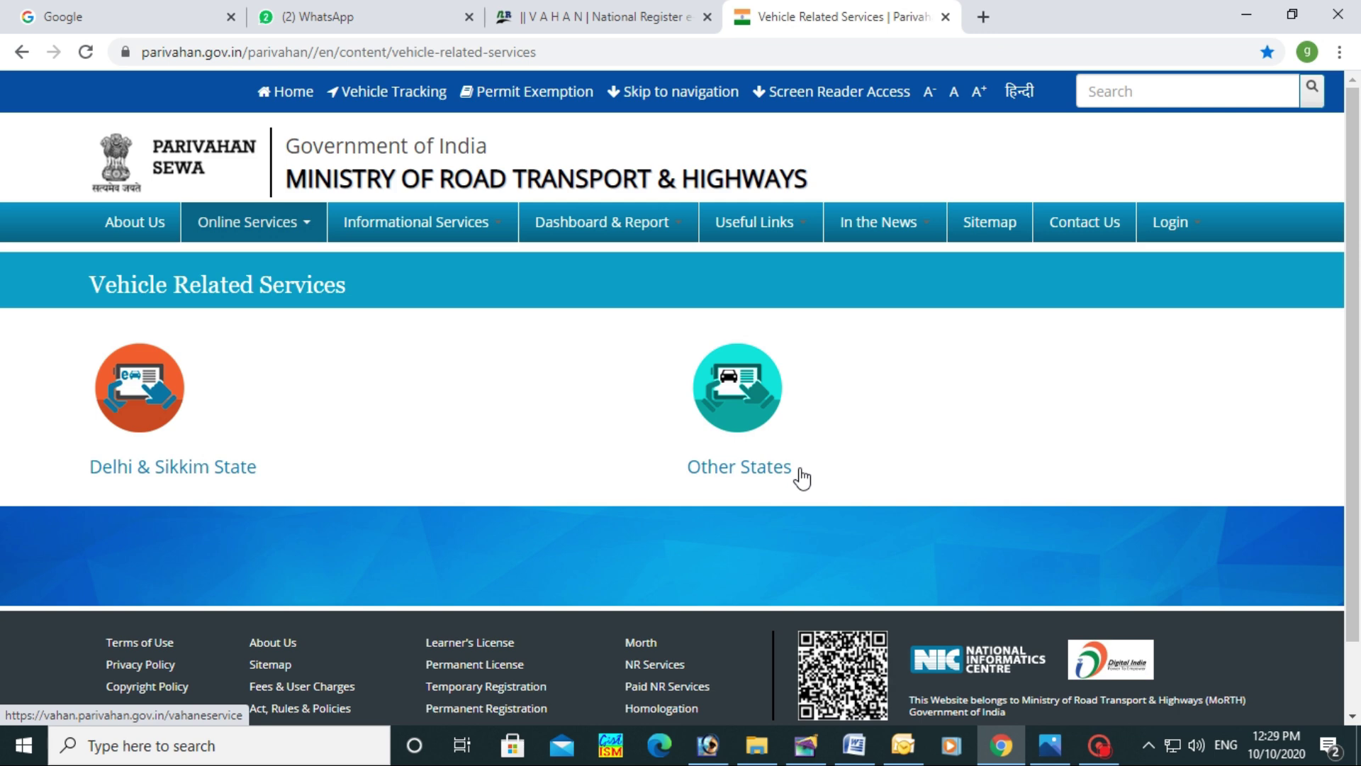
pyautogui.click(799, 470)
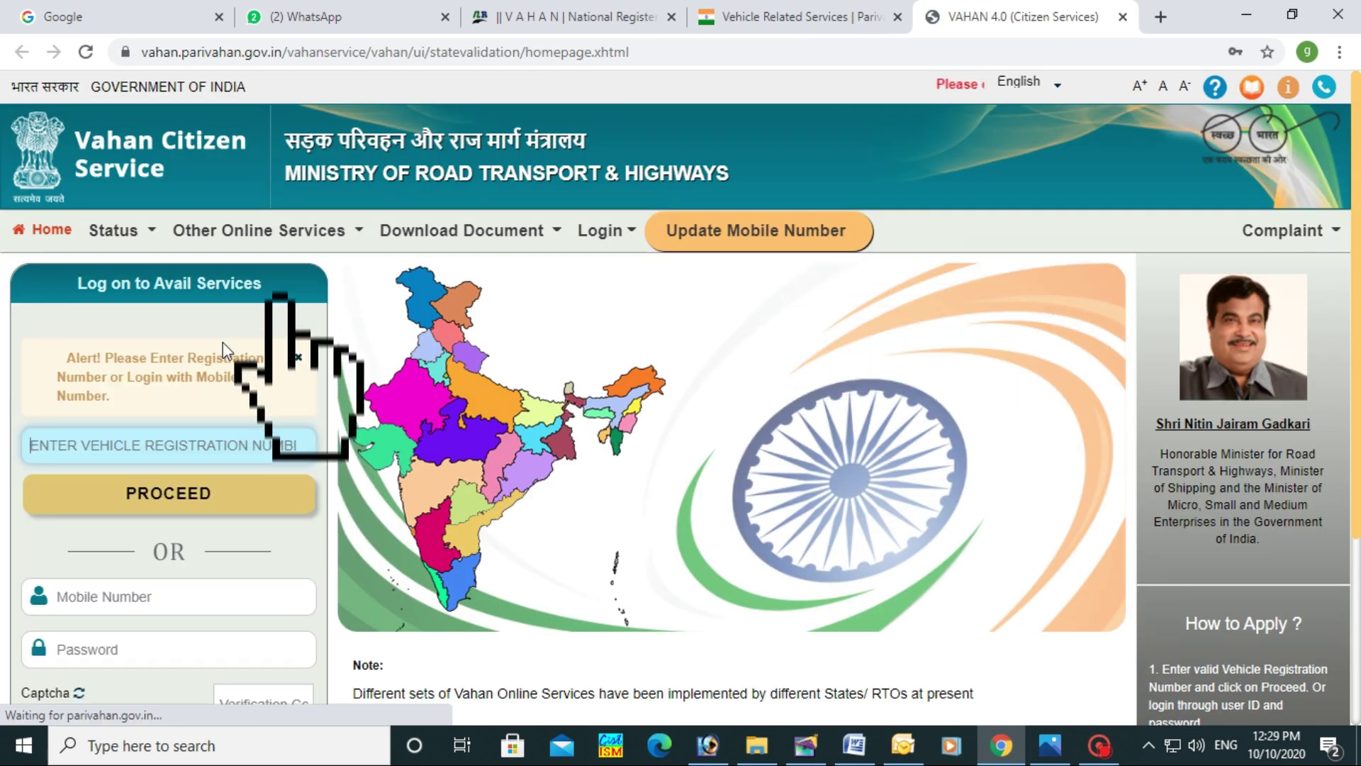
# Choose Online Permit under Other Online Services, select Kerala as the state and proceed.
pyautogui.click(319, 247)
pyautogui.click(288, 372)
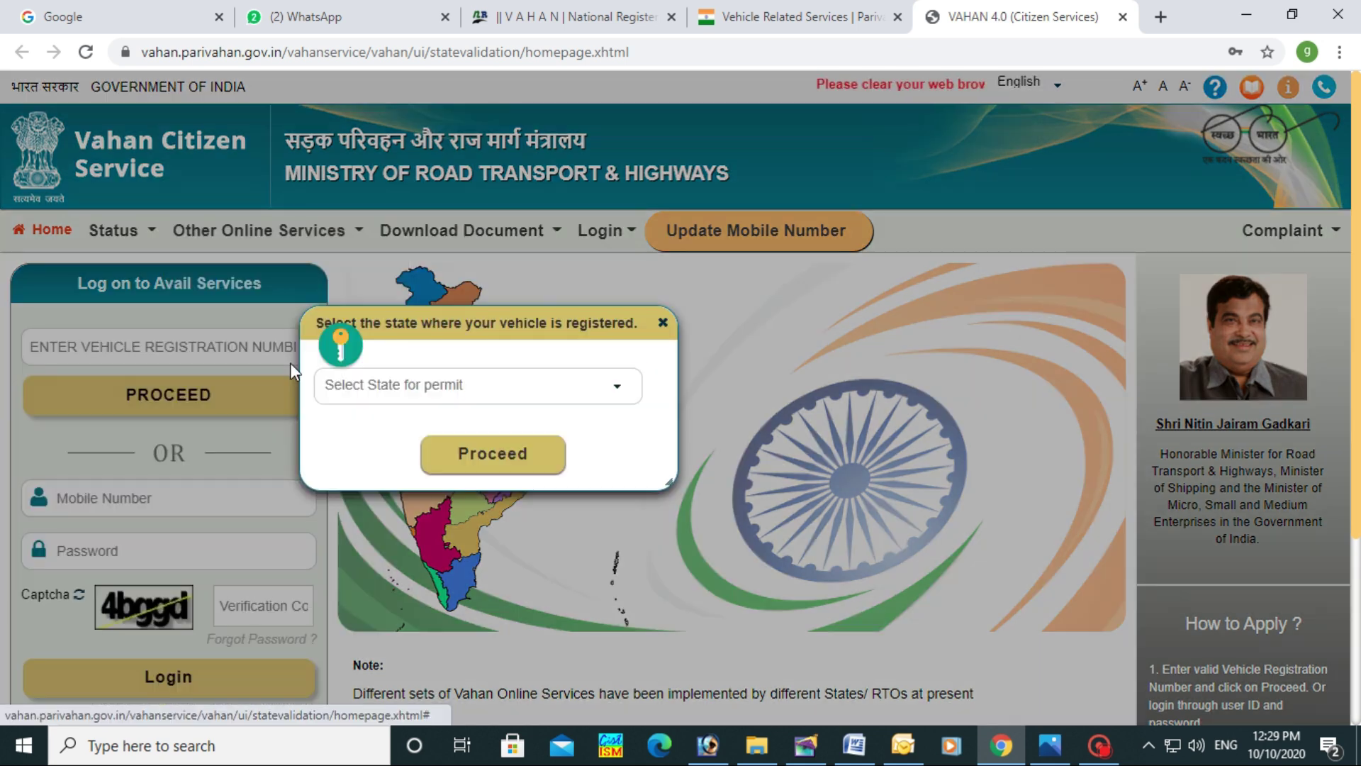
pyautogui.click(436, 406)
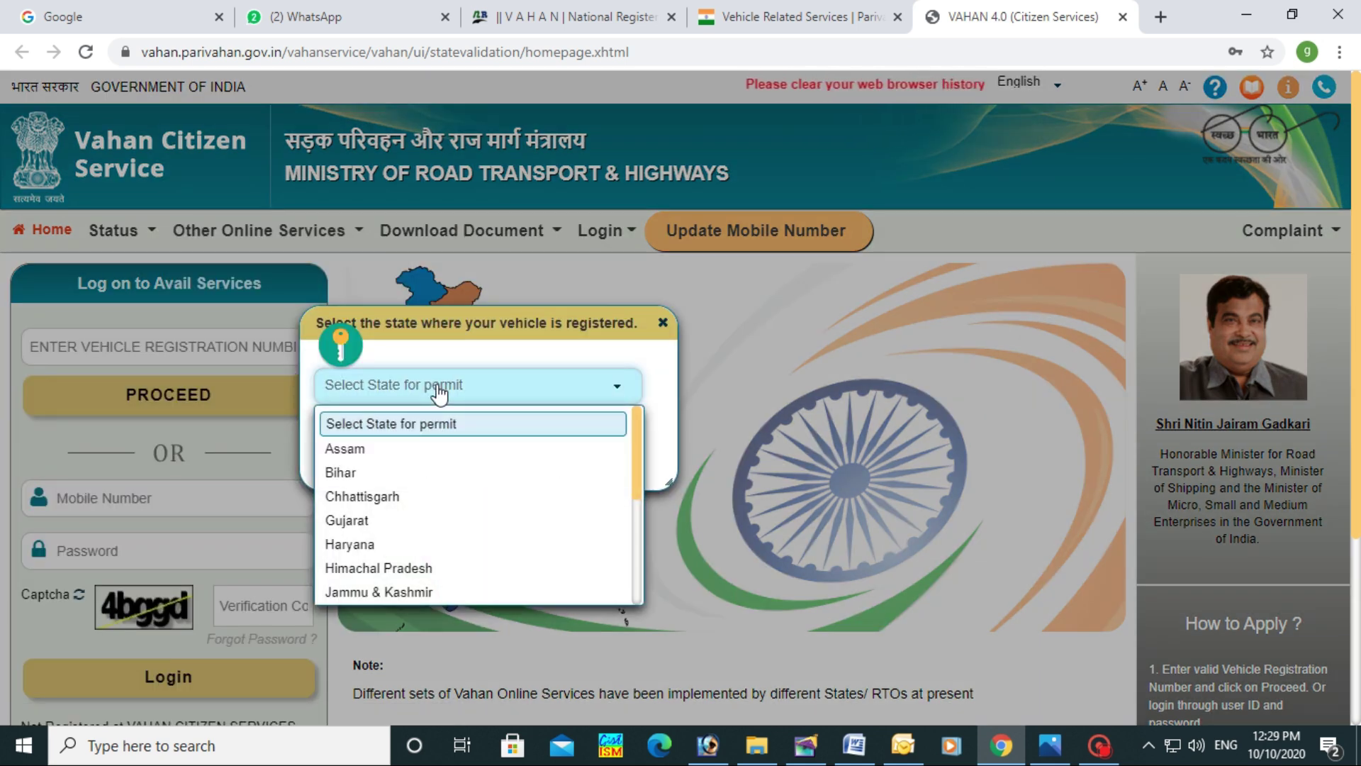
pyautogui.scroll(-3, 381, 525)
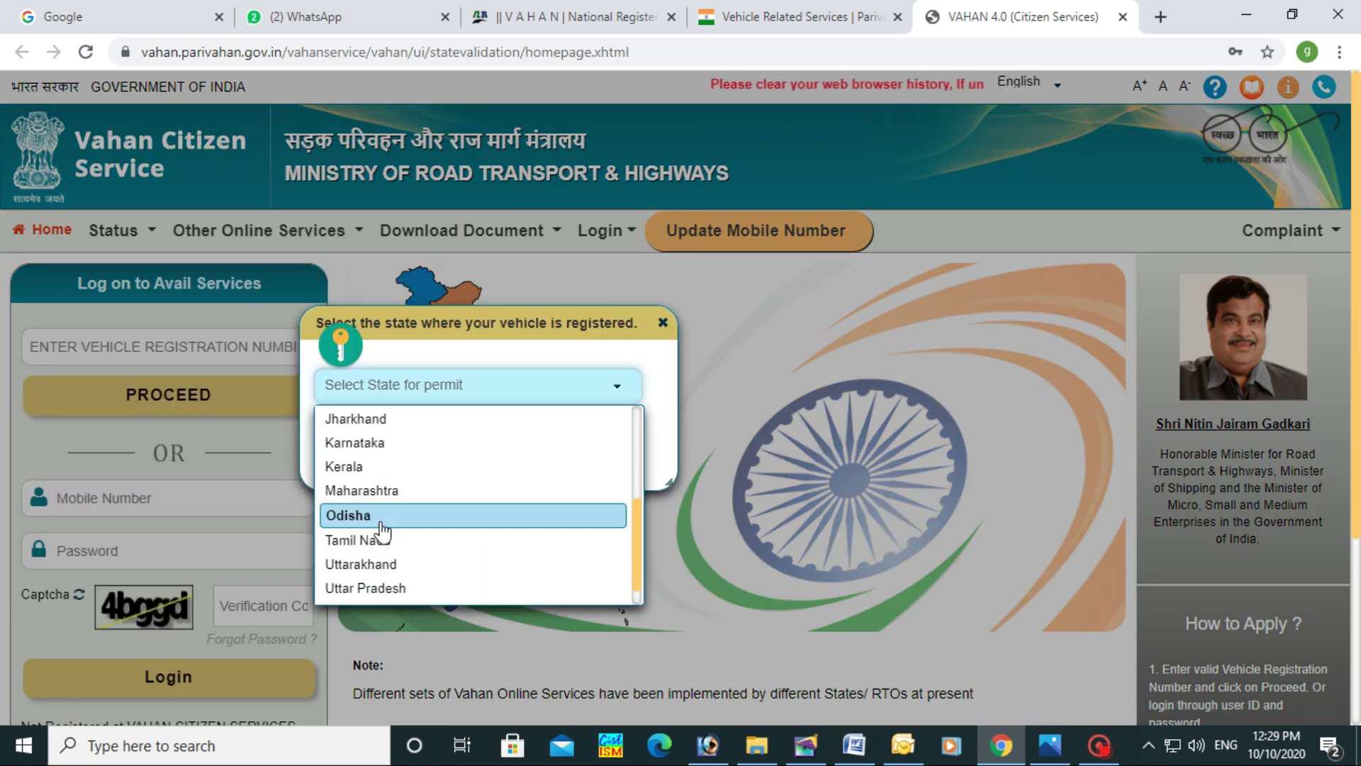
pyautogui.click(380, 466)
pyautogui.click(491, 455)
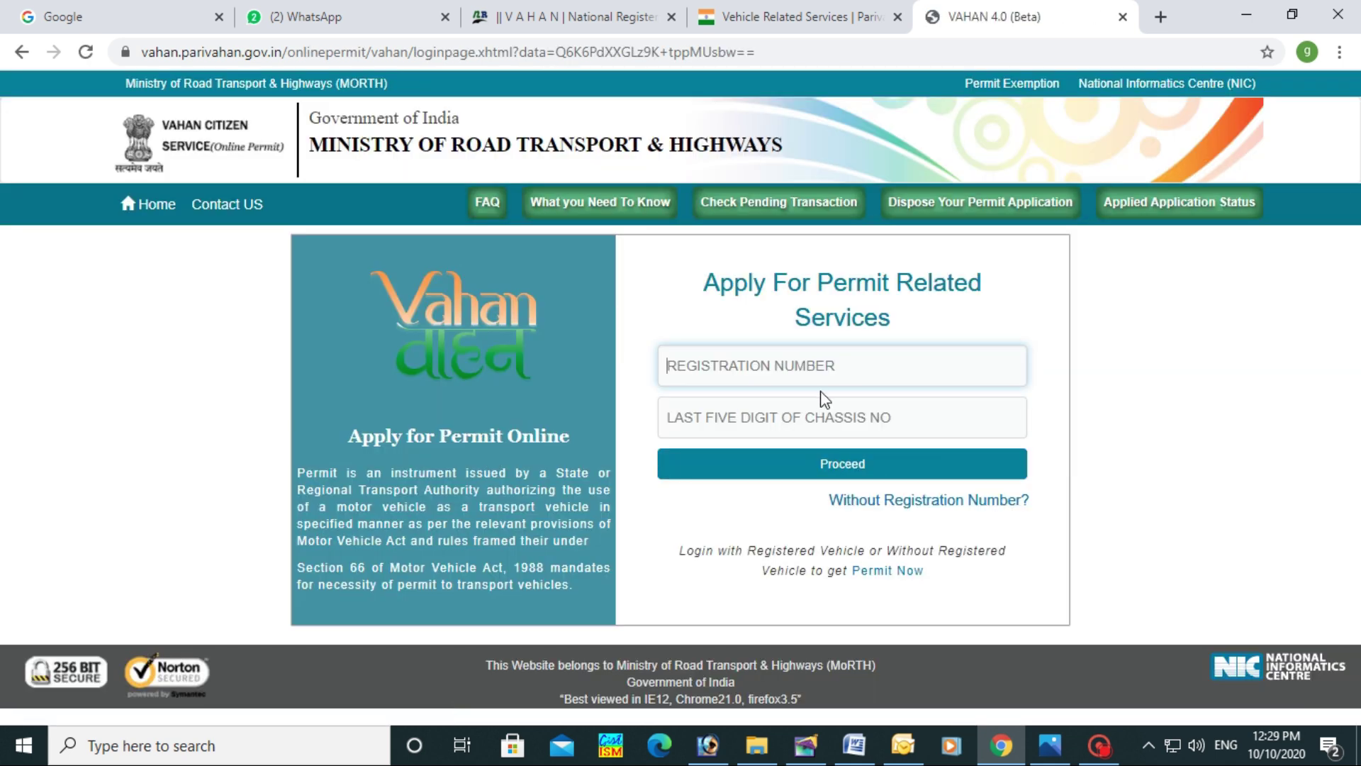
# Enter the vehicle's registration number and last chassis digits, submit them, and generate an OTP.
pyautogui.write('KL46AH')
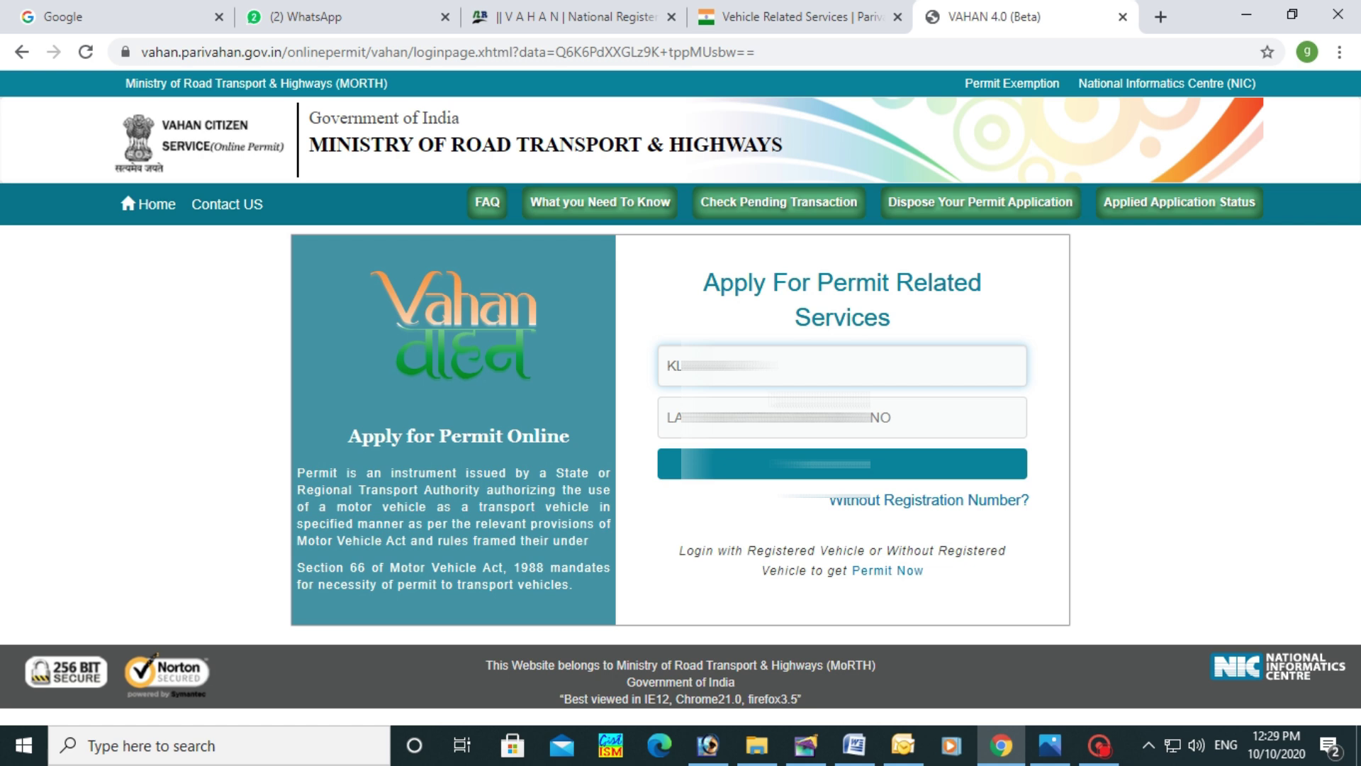
pyautogui.click(667, 416)
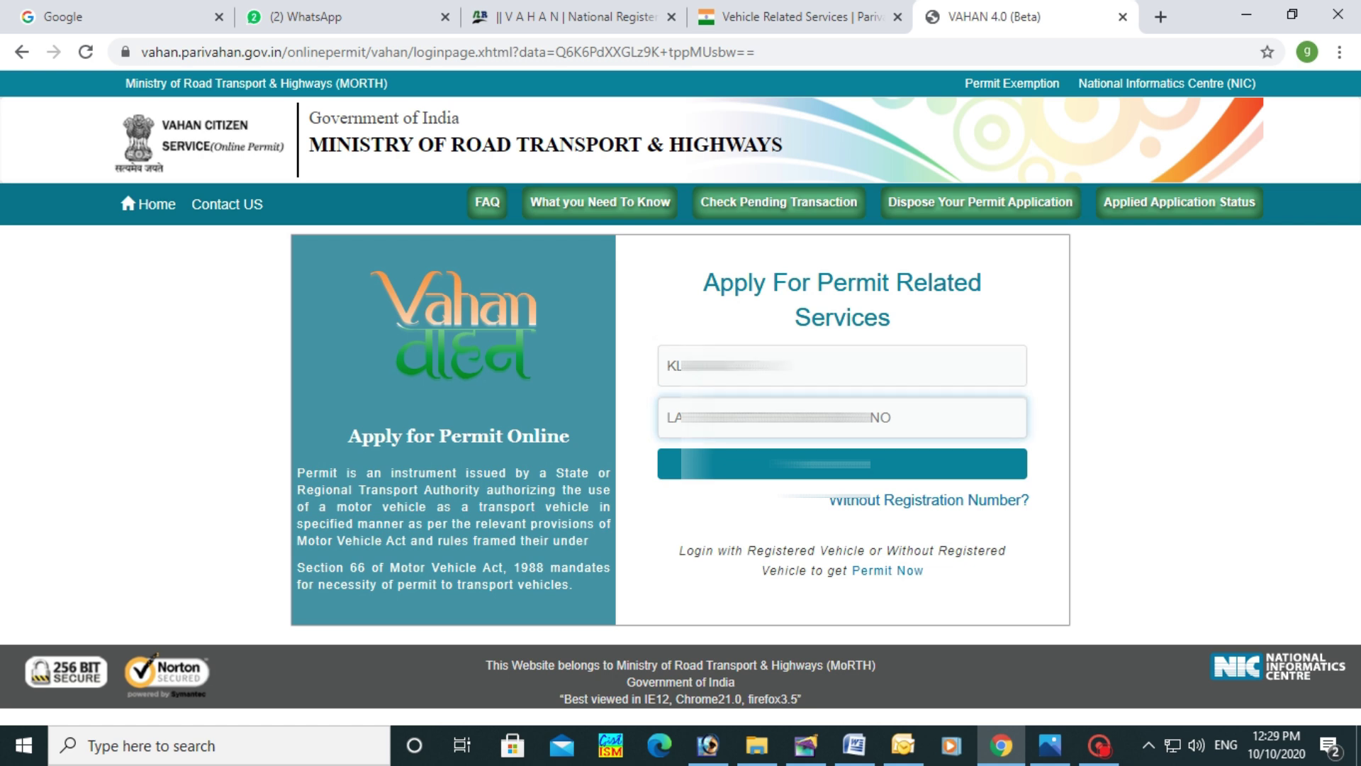
pyautogui.write('18')
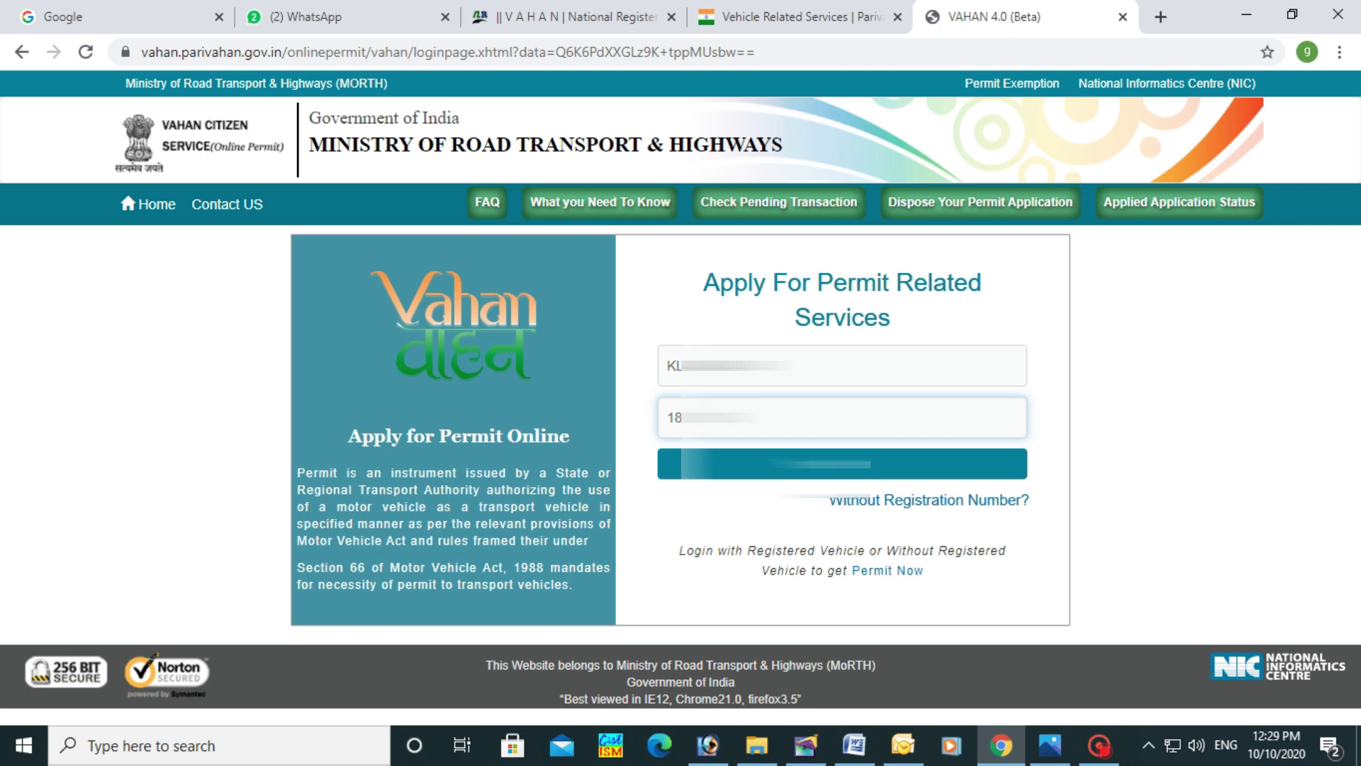
pyautogui.click(677, 464)
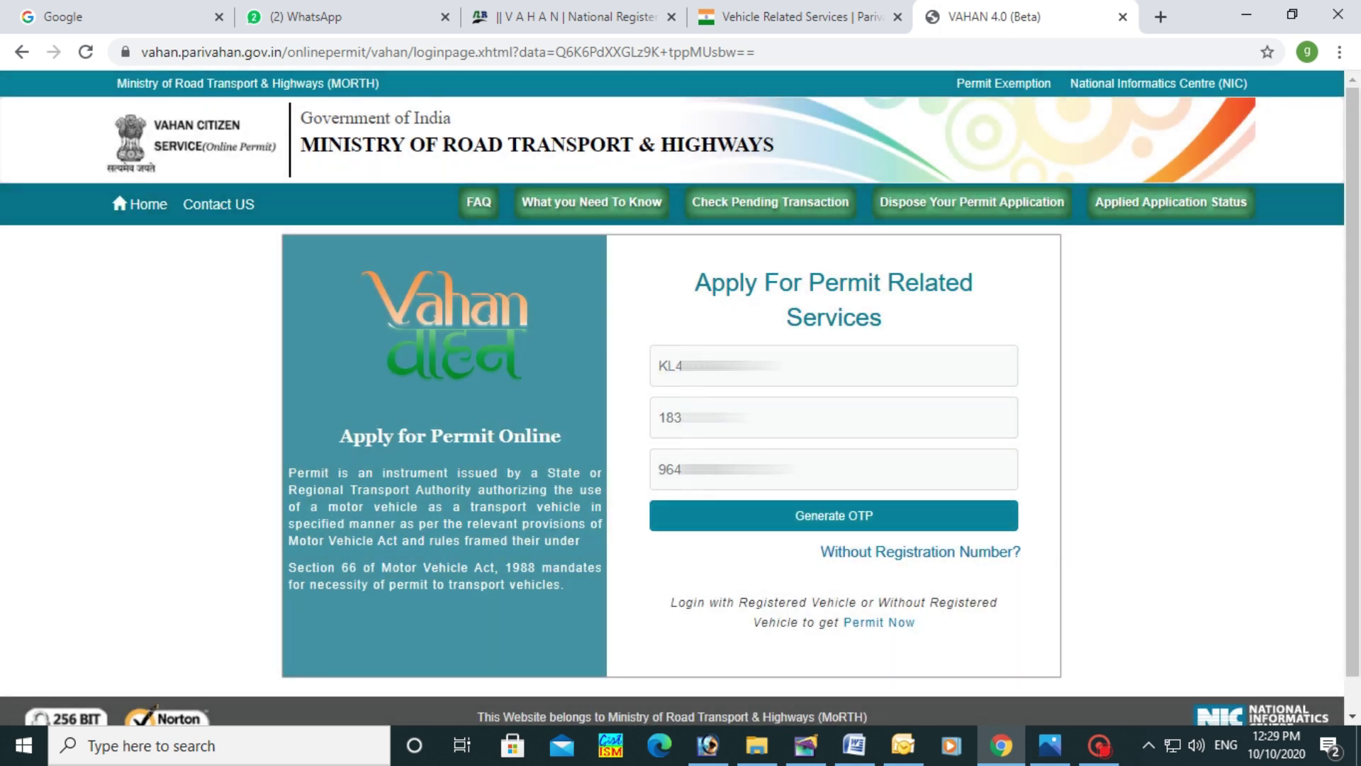
pyautogui.click(821, 528)
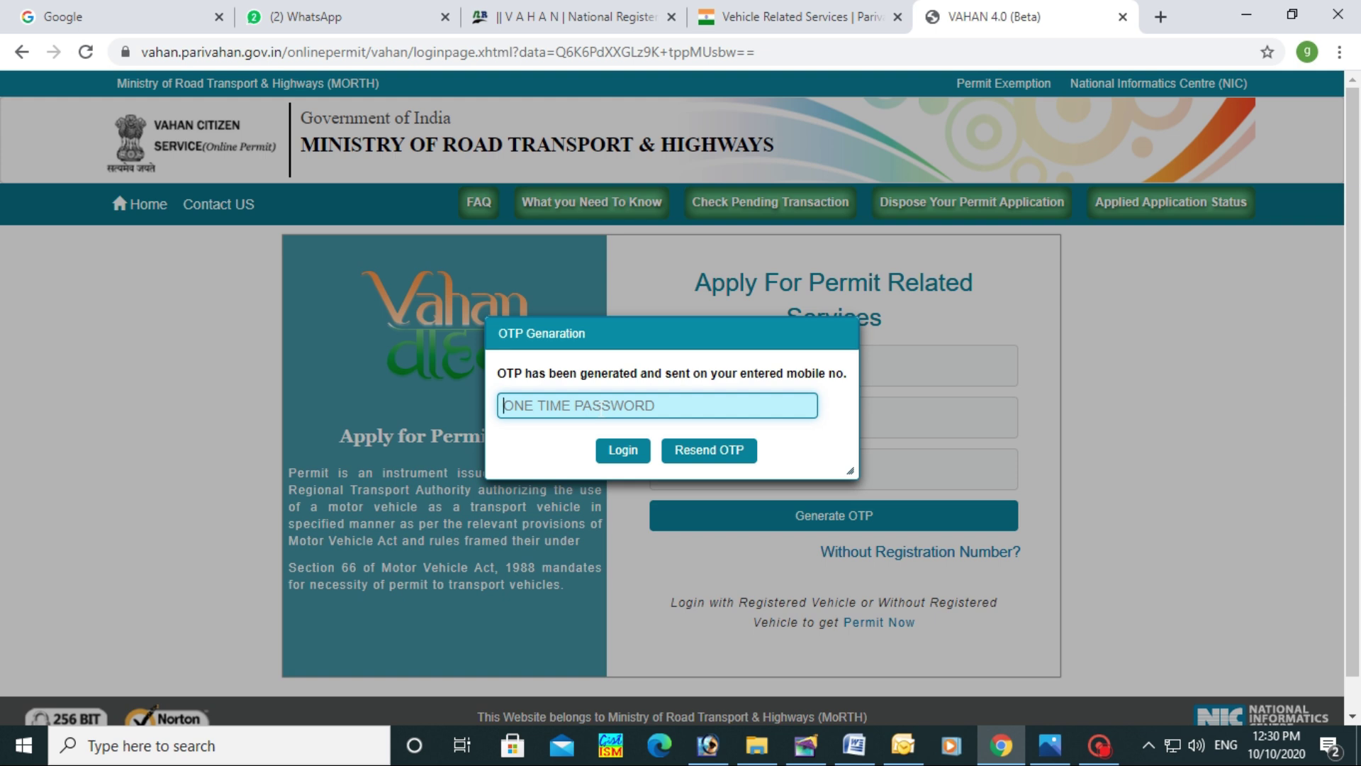
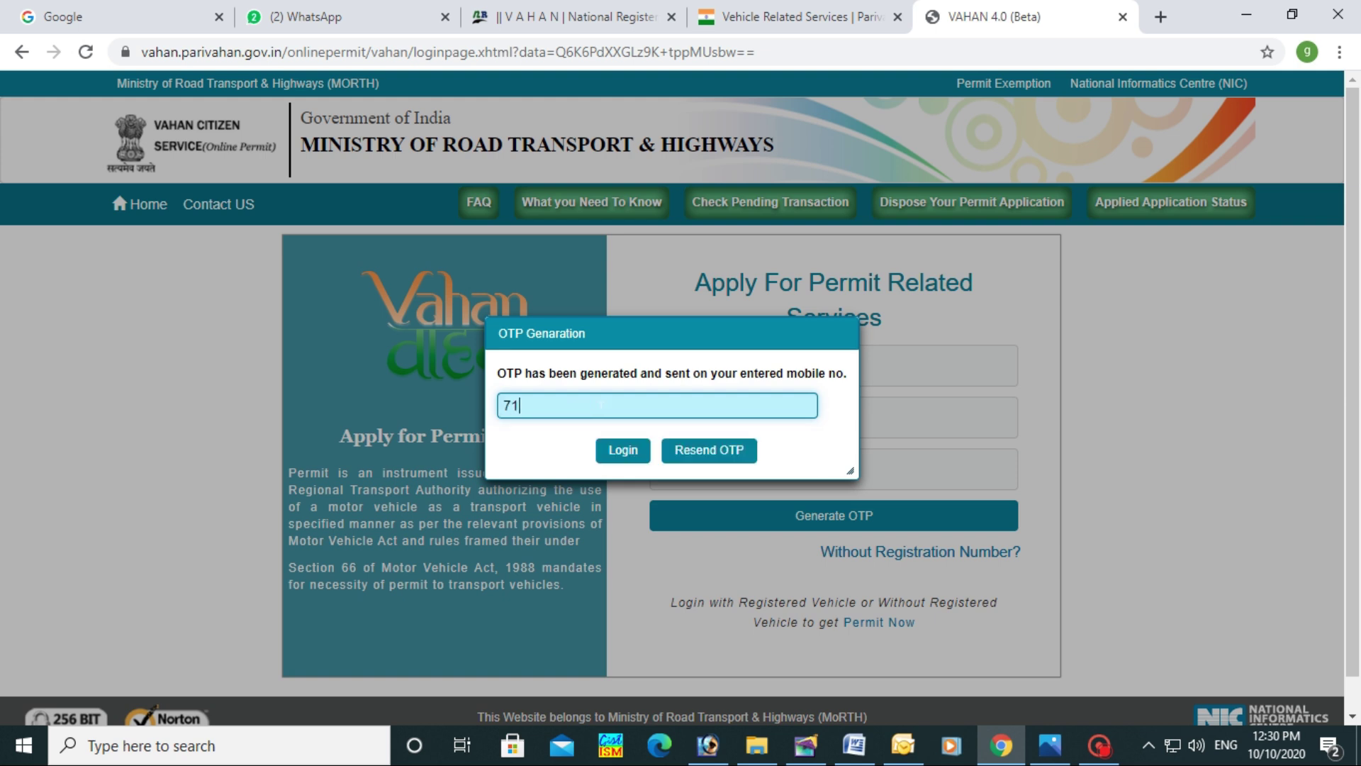
# Log in with the received one-time password and accept the permit warning.
pyautogui.click(616, 450)
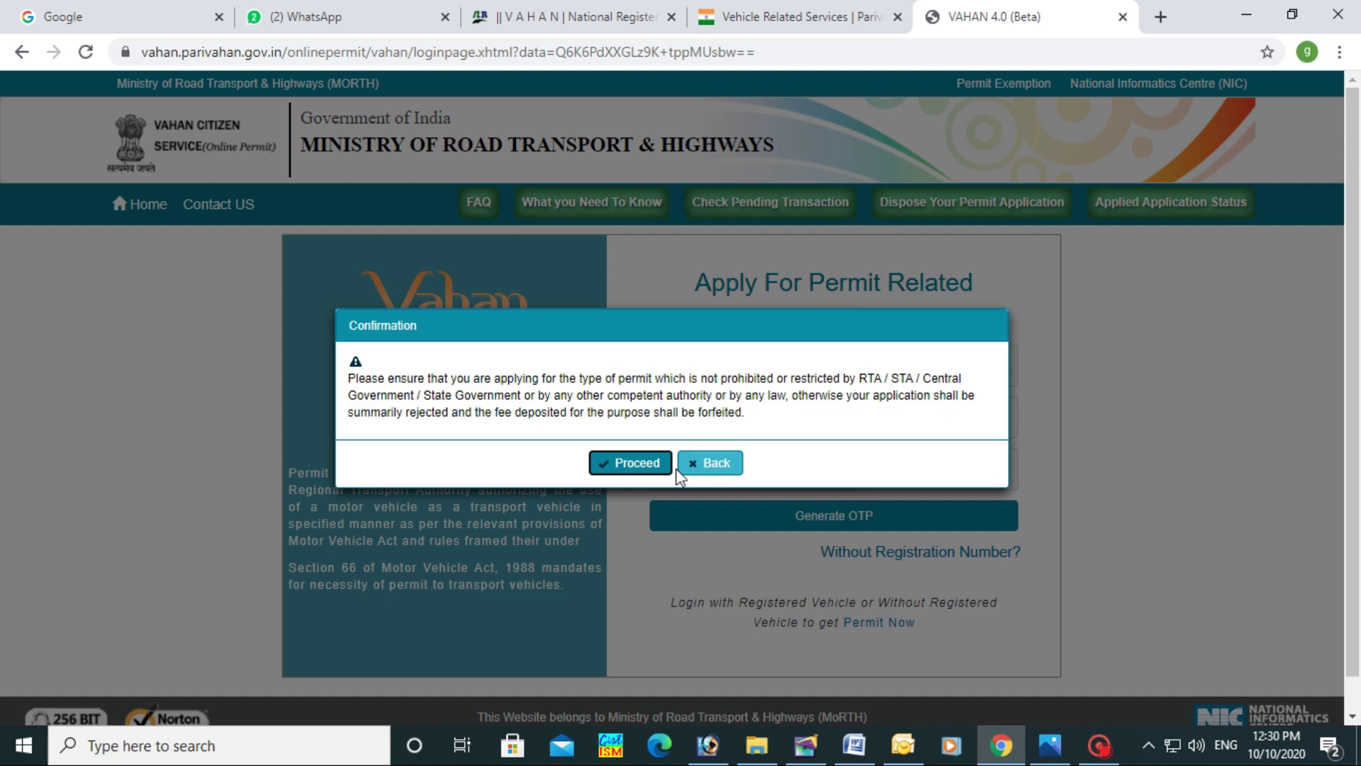
pyautogui.click(635, 464)
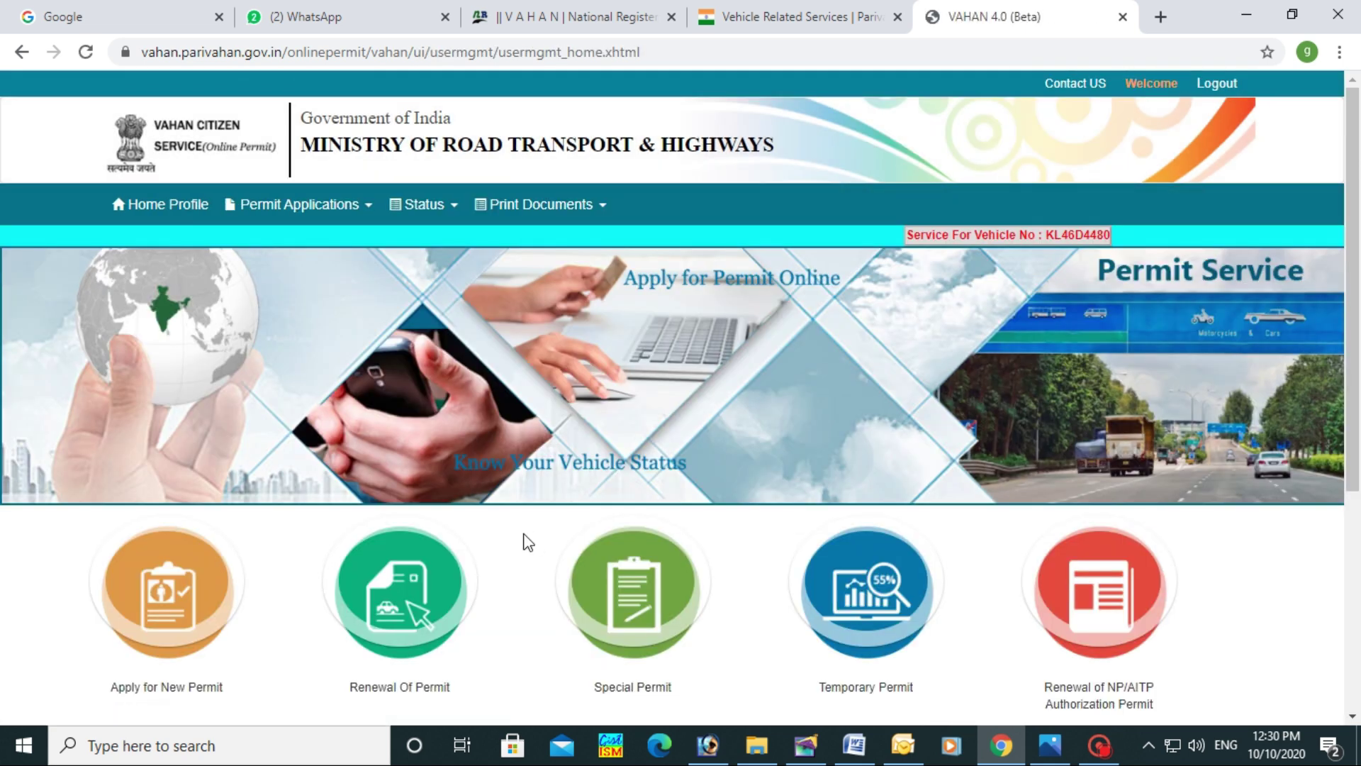
# Start the Renewal Of Permit application and review its Owner Details.
pyautogui.scroll(-3, 528, 542)
pyautogui.click(411, 443)
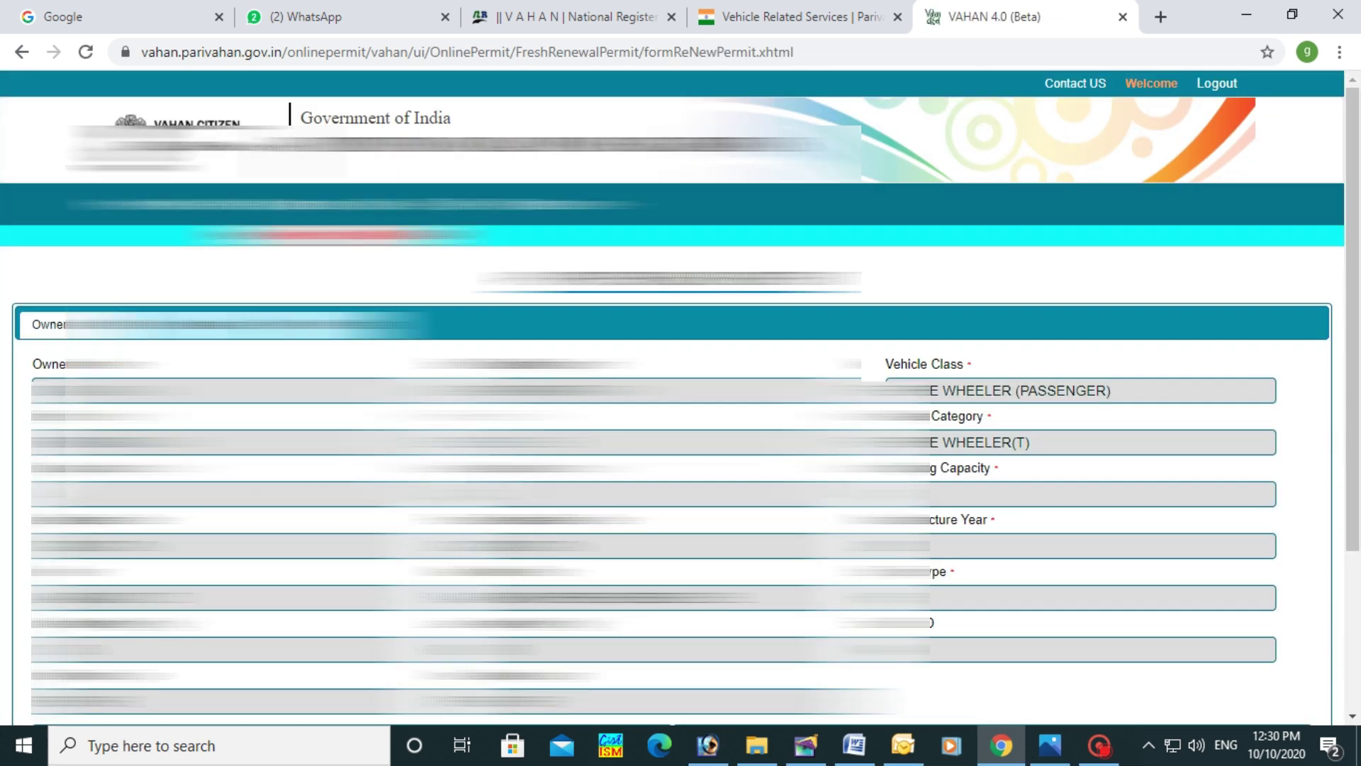
pyautogui.scroll(-1, 681, 397)
pyautogui.scroll(-2, 681, 397)
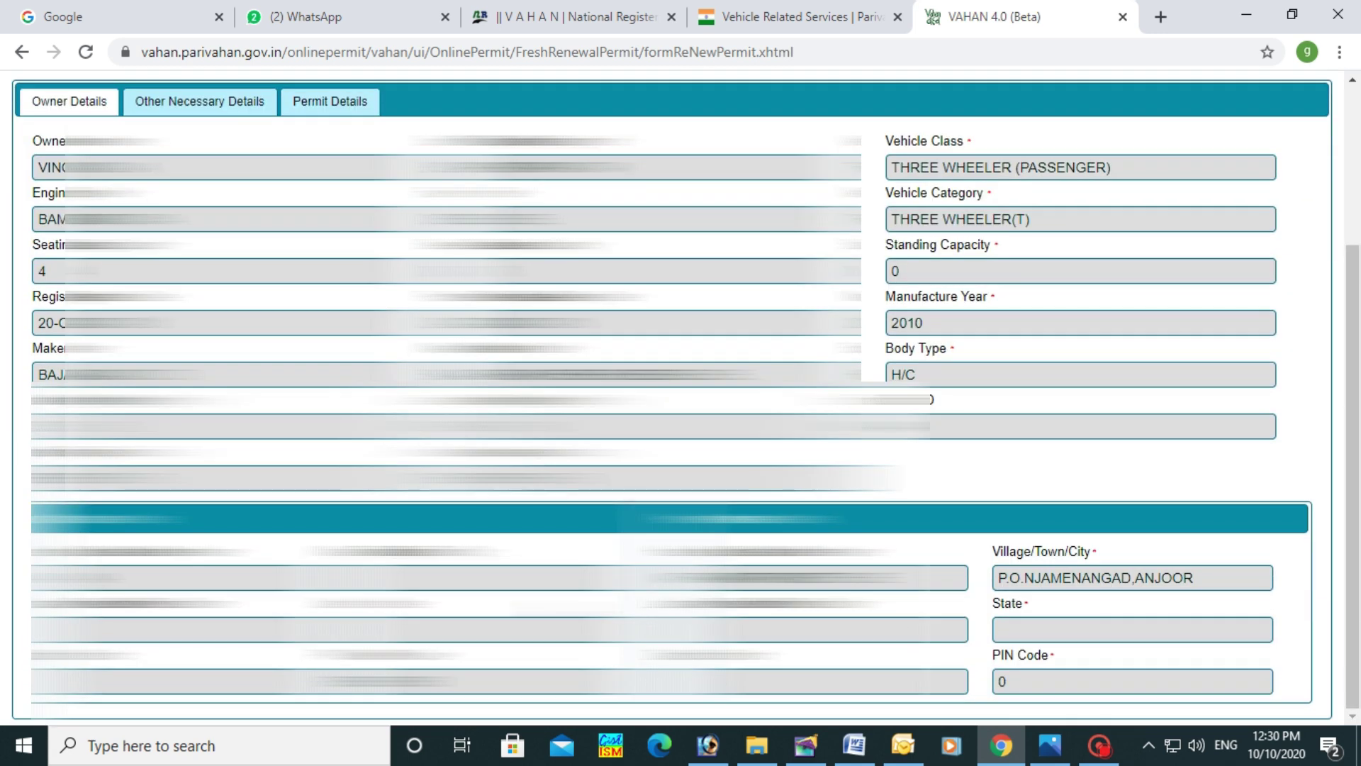
pyautogui.scroll(3, 680, 397)
# Review the tax, fitness and insurance details, then the Contract Carriage permit details.
pyautogui.click(200, 324)
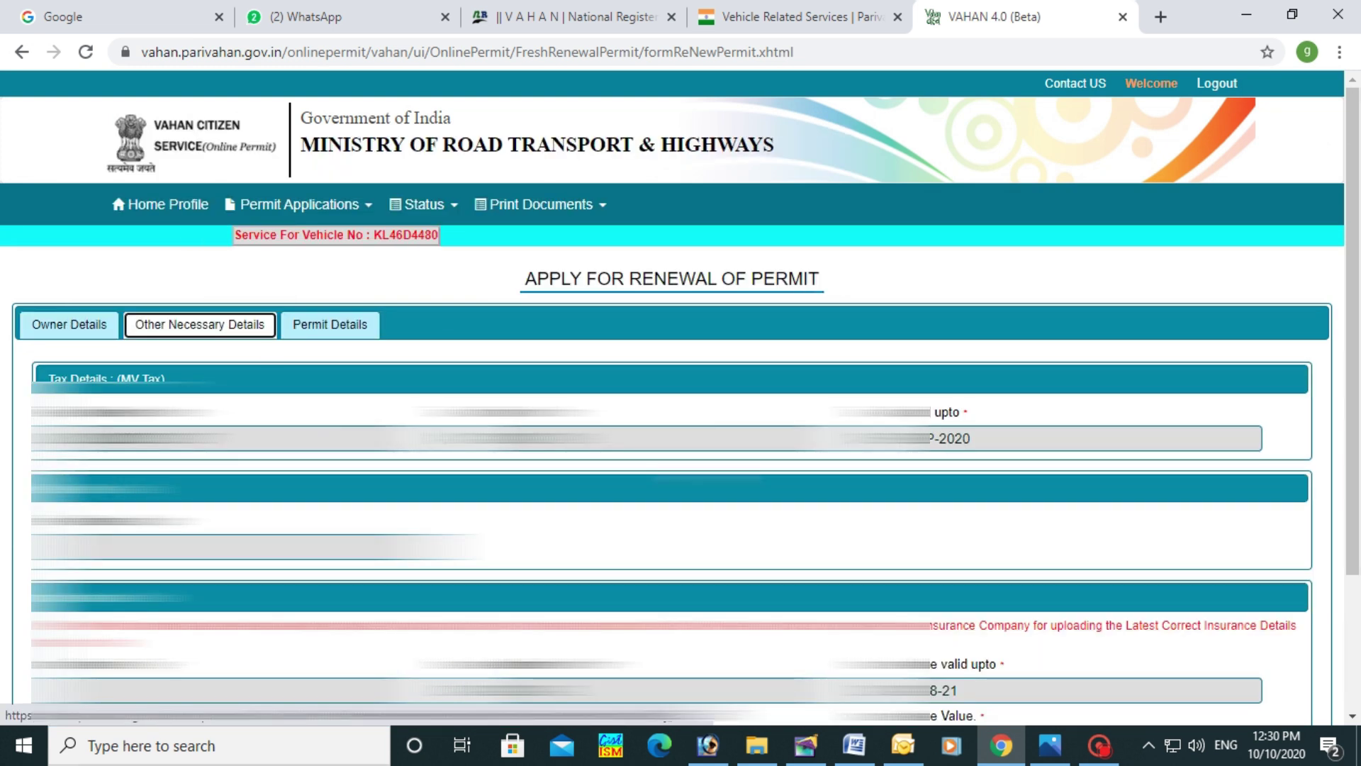
pyautogui.scroll(-3, 951, 464)
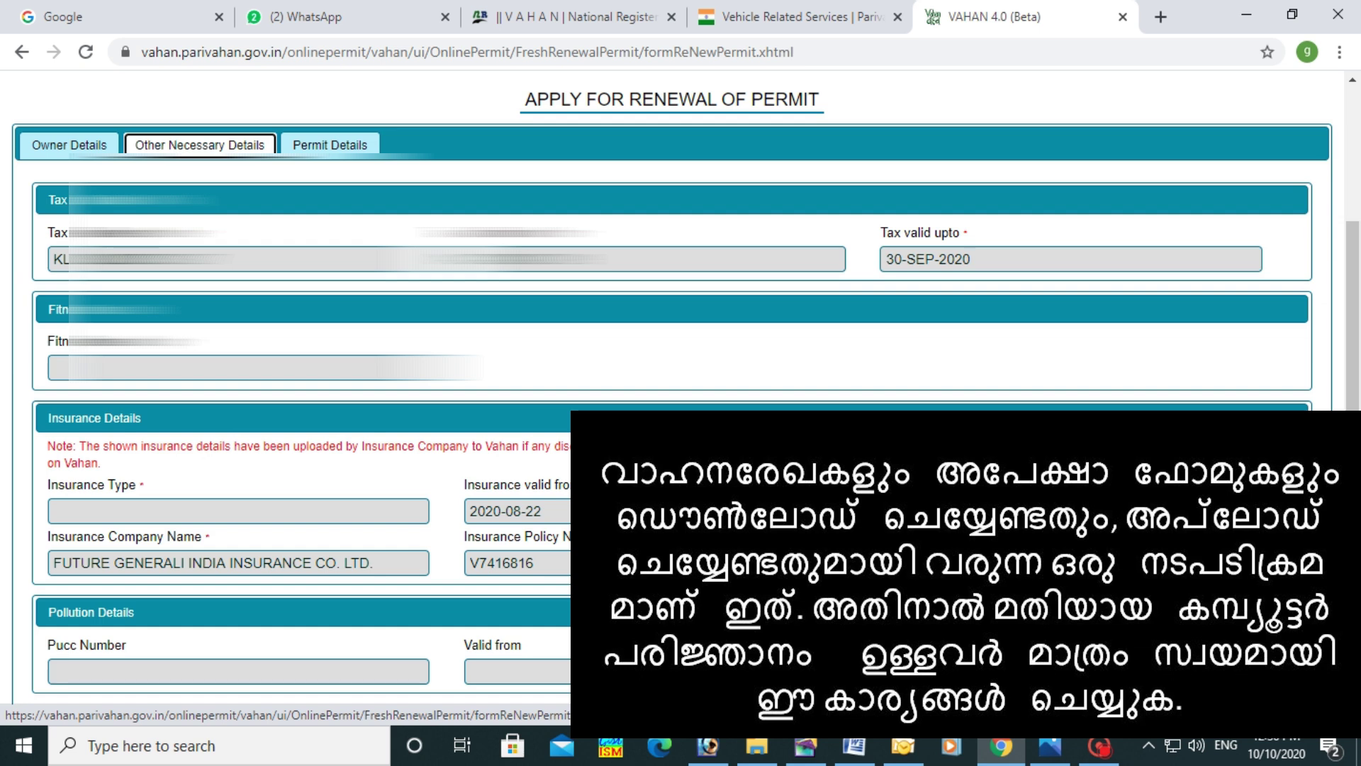
pyautogui.scroll(3, 681, 283)
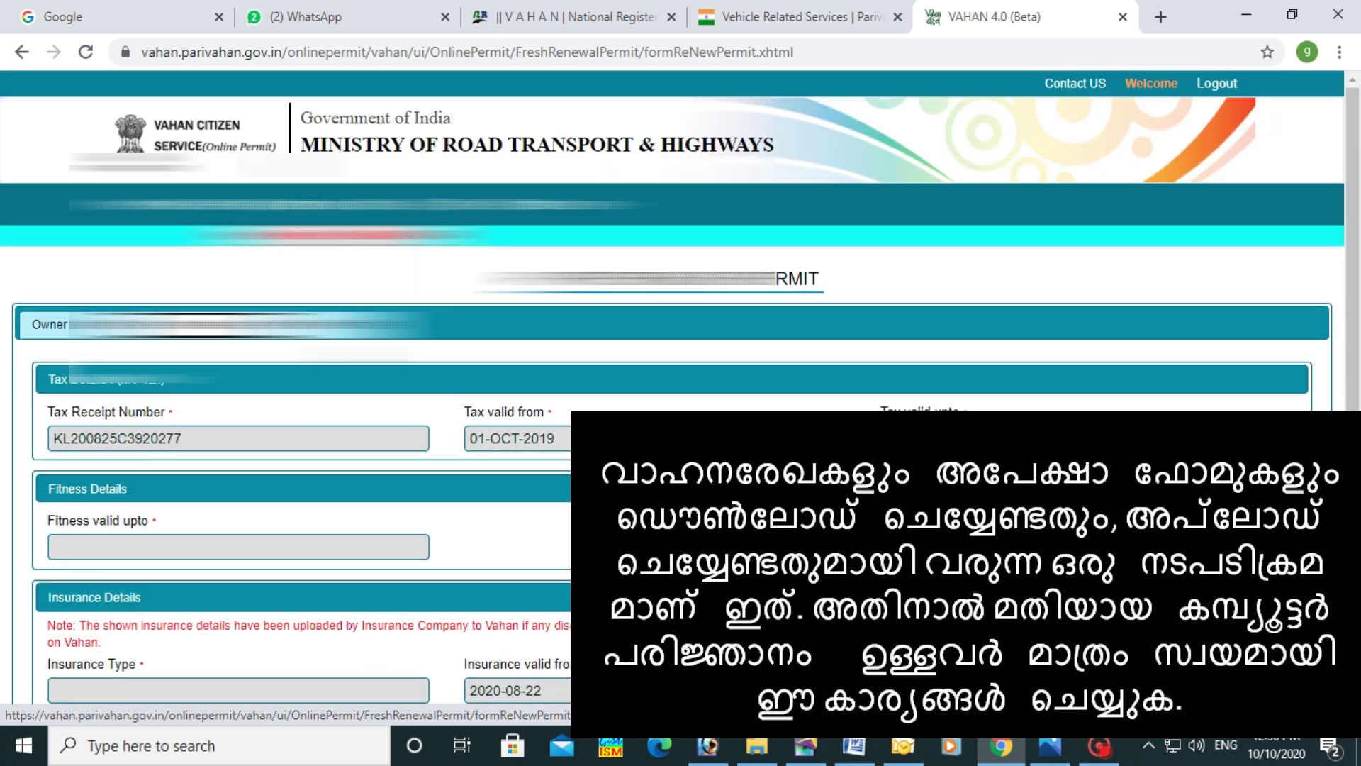
pyautogui.click(354, 324)
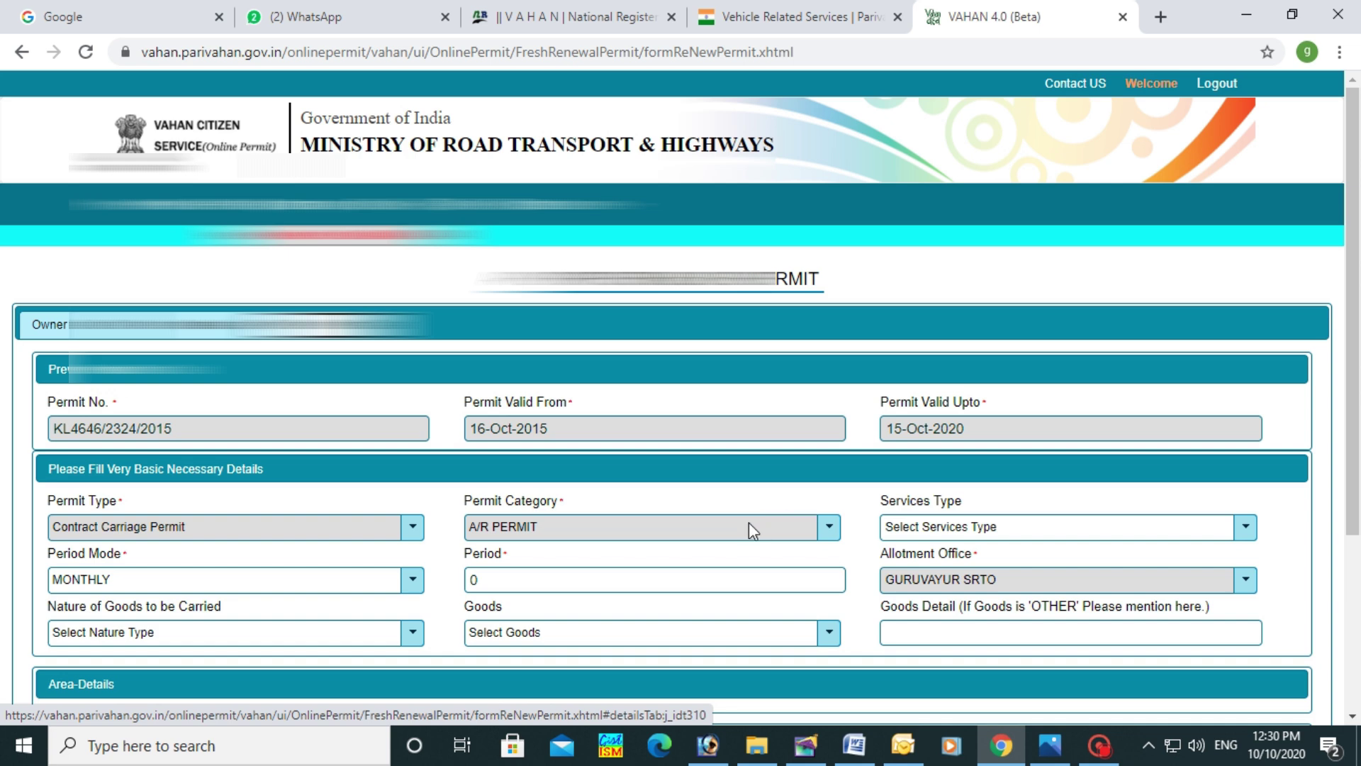
# Set Period Mode to YEARLY and Period to 5, then submit the permit details.
pyautogui.scroll(-3, 749, 522)
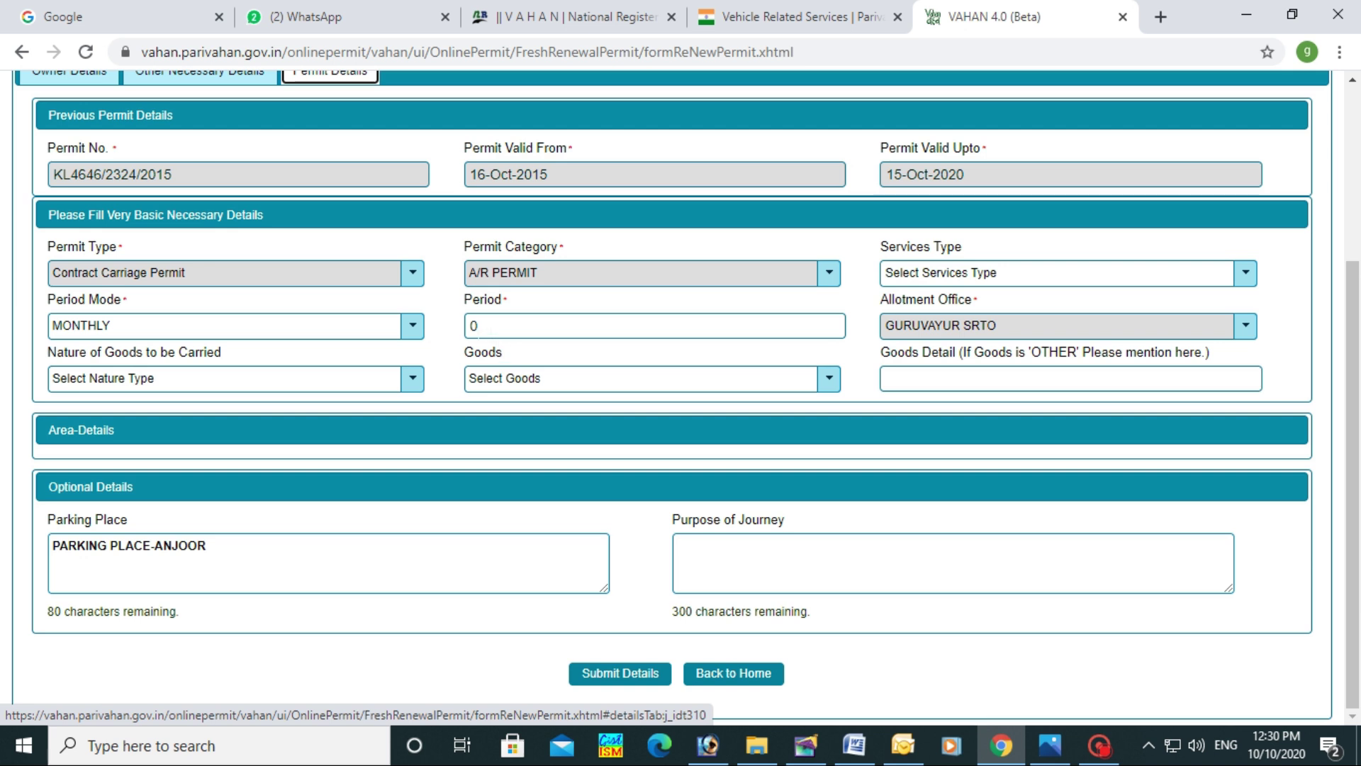
pyautogui.click(412, 325)
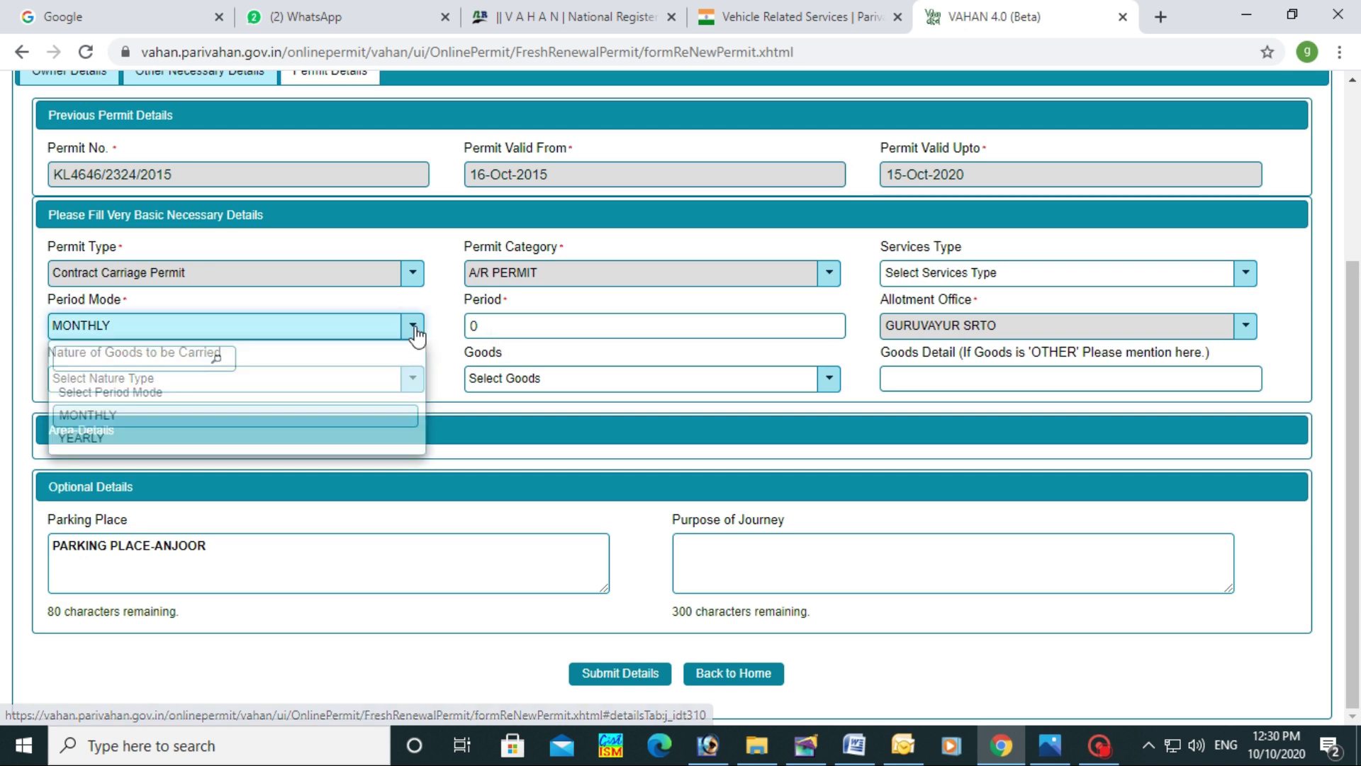
pyautogui.click(296, 441)
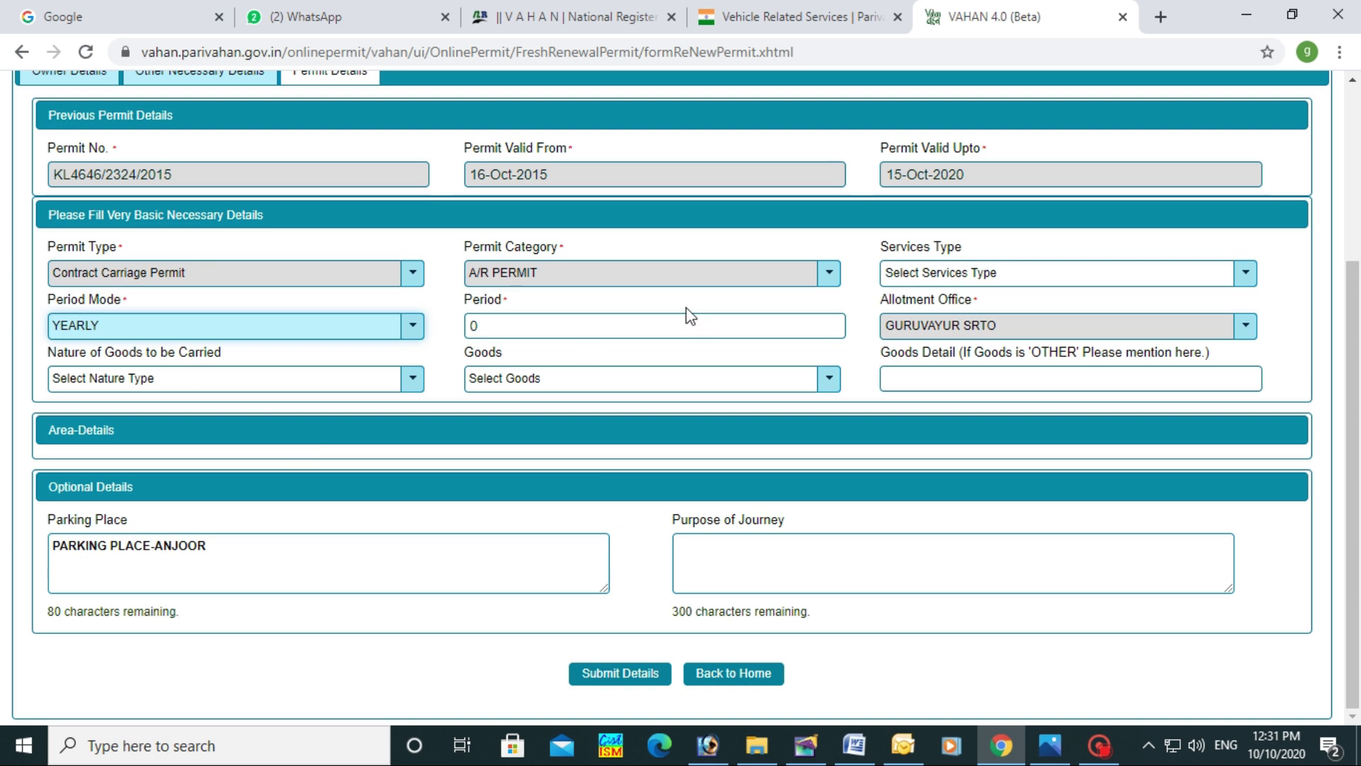
pyautogui.click(599, 323)
pyautogui.write('5')
pyautogui.press('Delete')
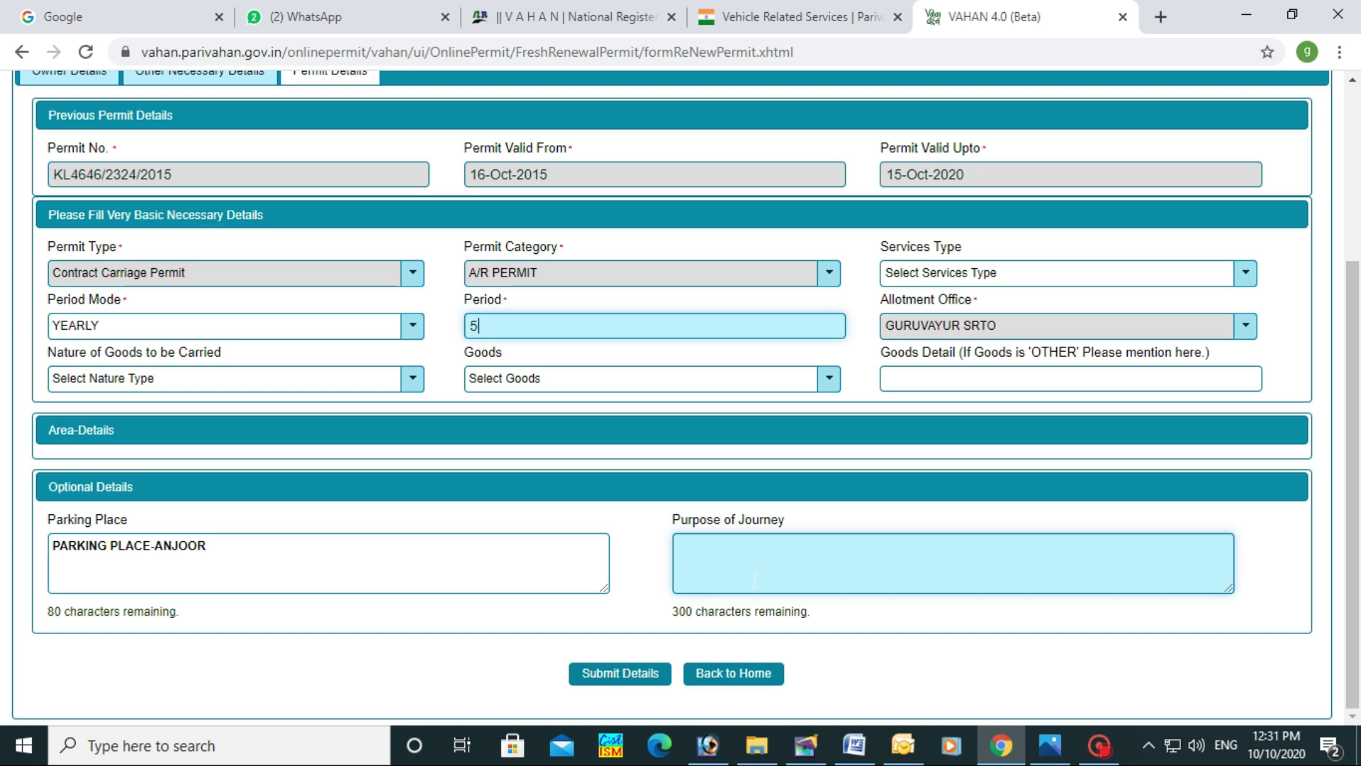
pyautogui.click(629, 674)
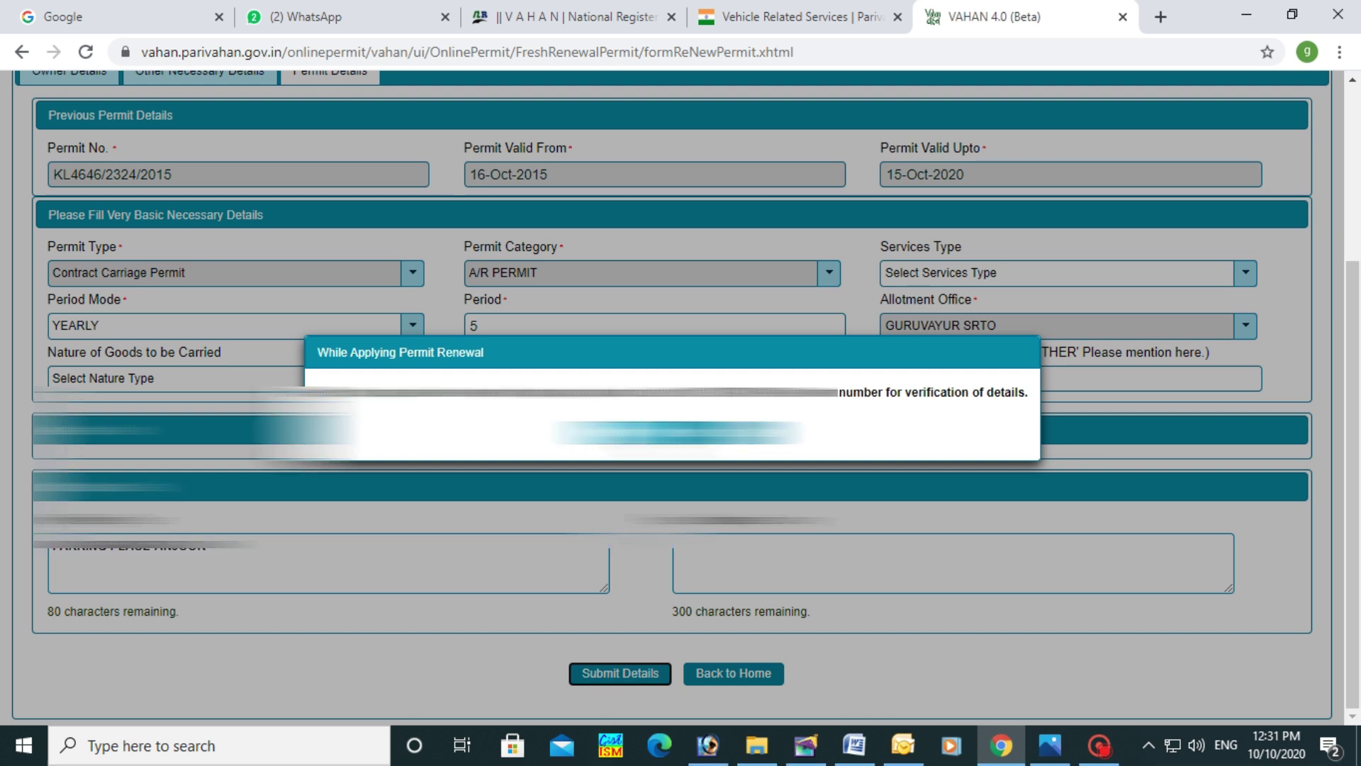
# Verify the renewal application so the renewal form reopens.
pyautogui.click(677, 432)
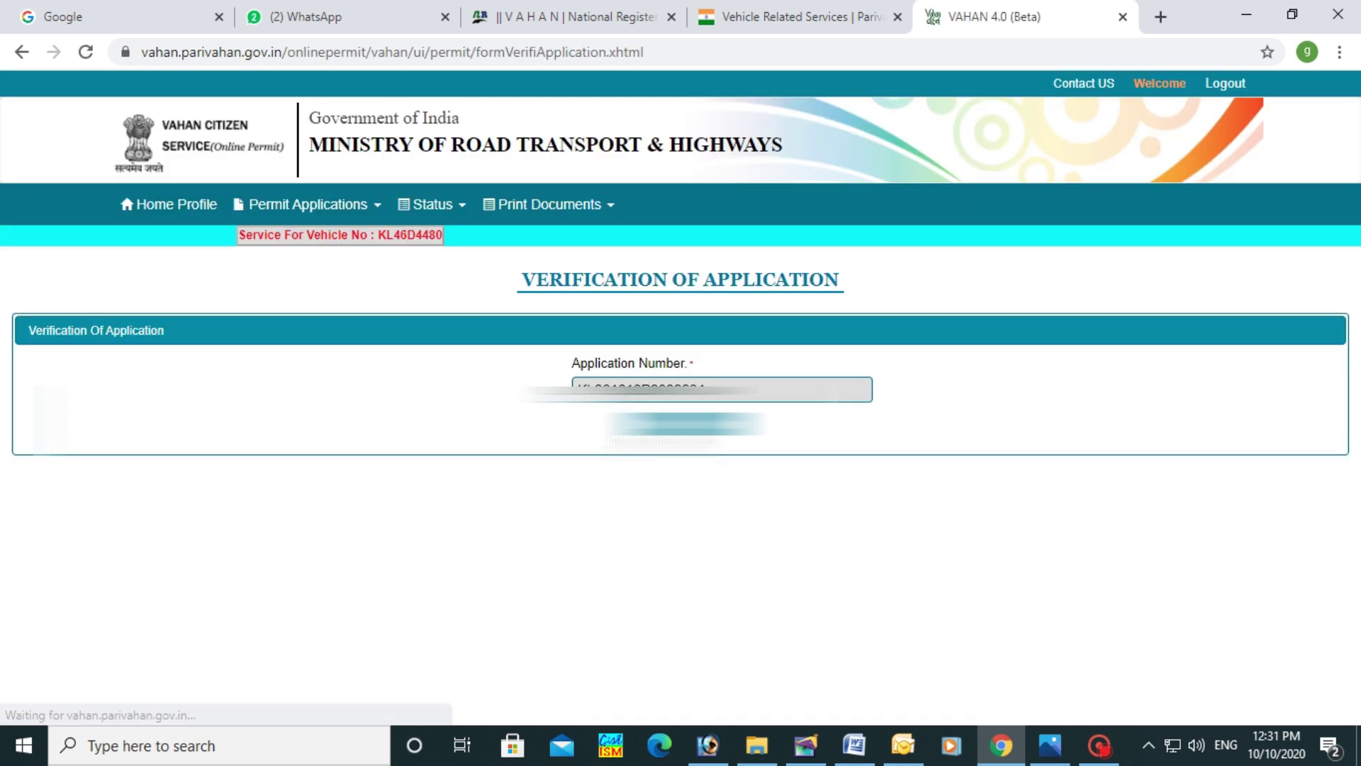
pyautogui.click(686, 424)
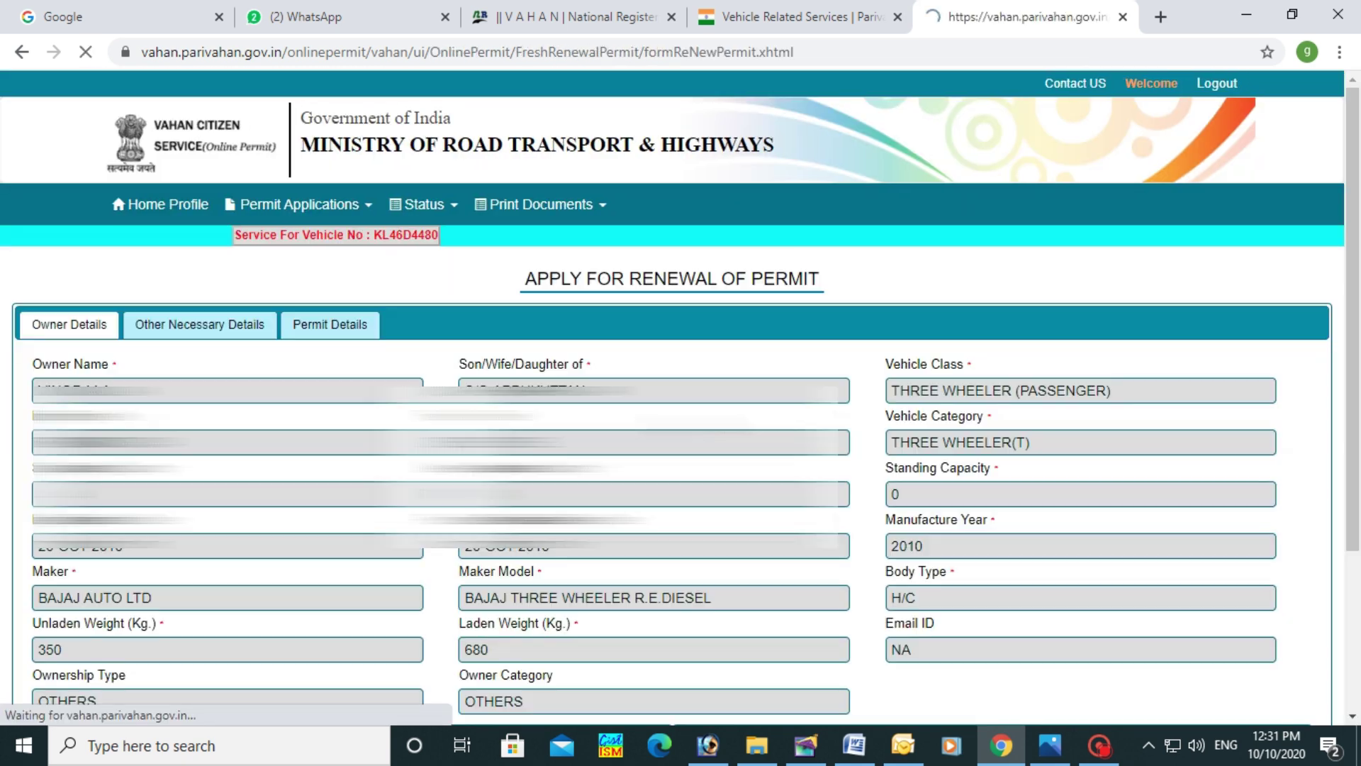
pyautogui.scroll(-3, 436, 361)
pyautogui.scroll(3, 436, 361)
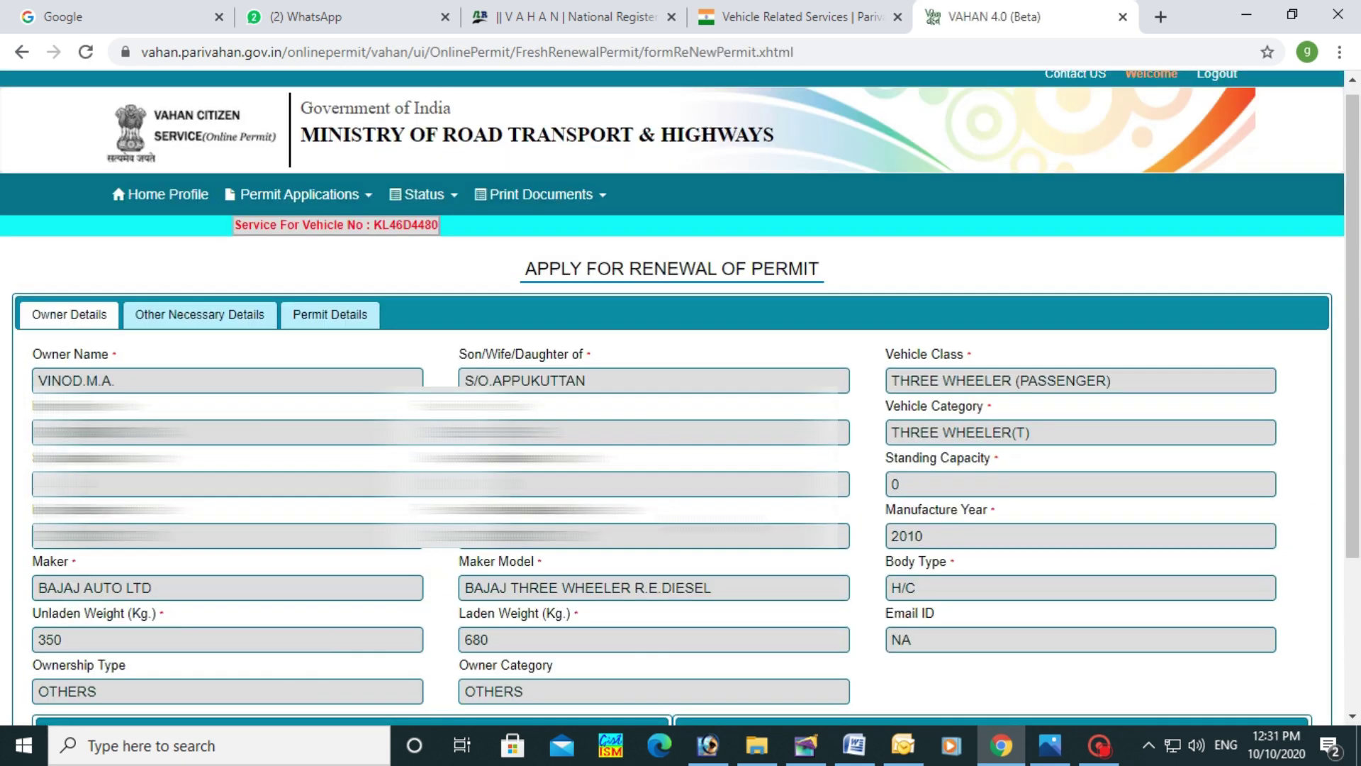
# Review the permit and tax, fitness and insurance details, then save the application.
pyautogui.click(315, 328)
pyautogui.click(222, 333)
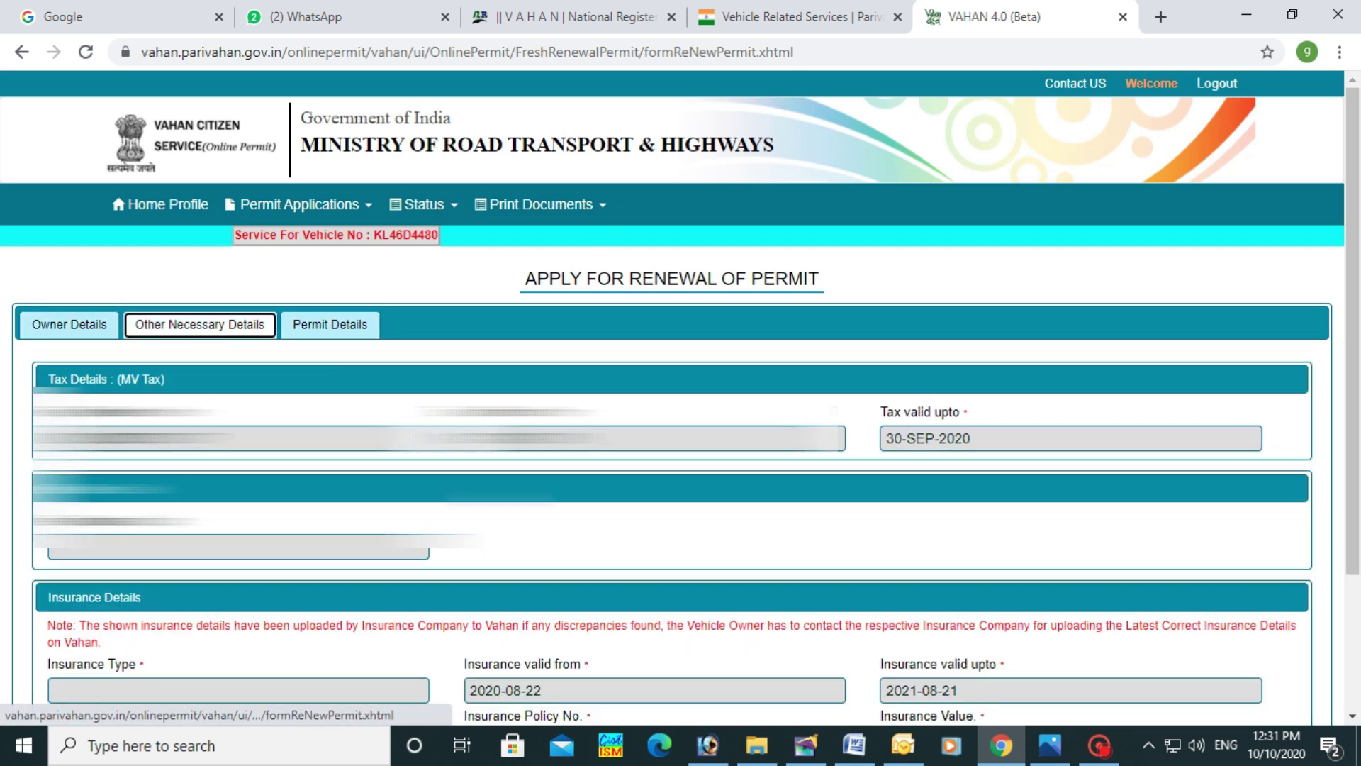
pyautogui.scroll(-2, 334, 172)
pyautogui.click(330, 147)
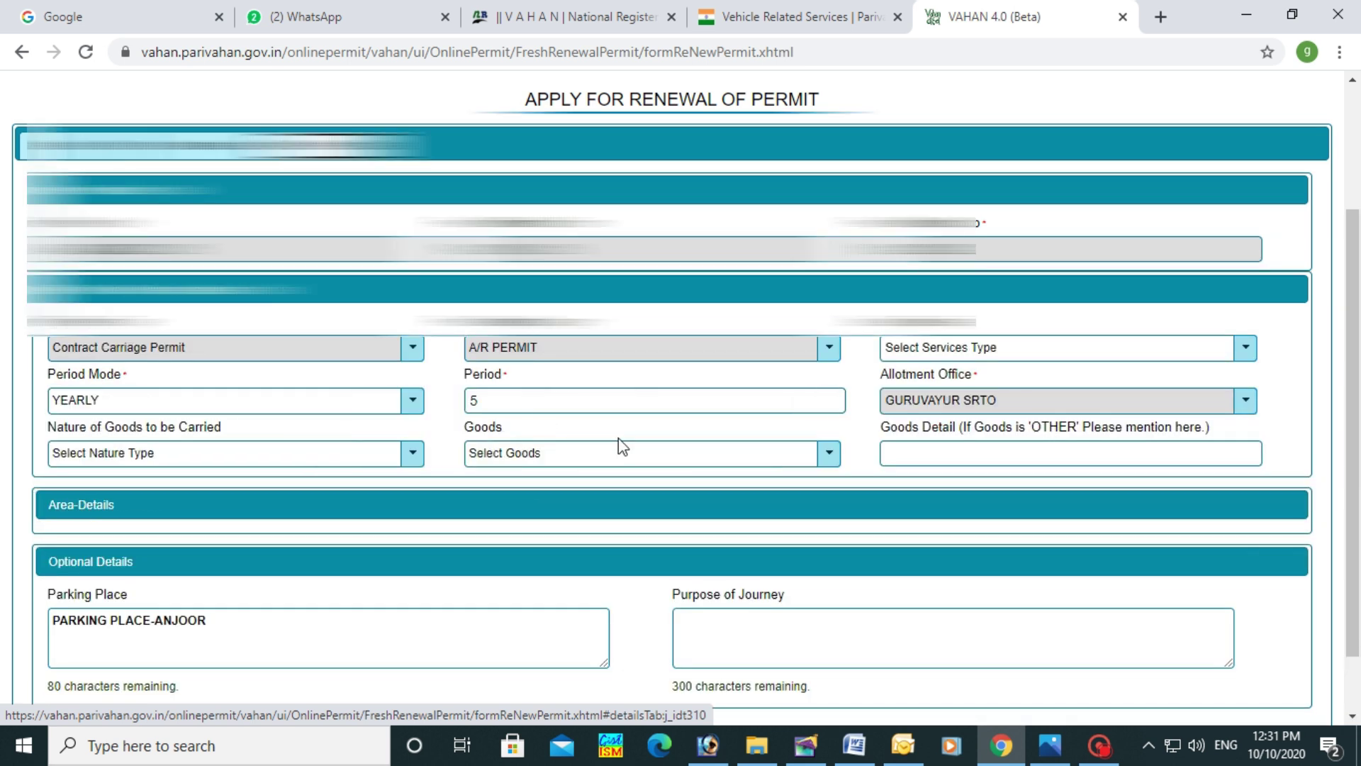
pyautogui.scroll(-1, 622, 445)
pyautogui.click(628, 676)
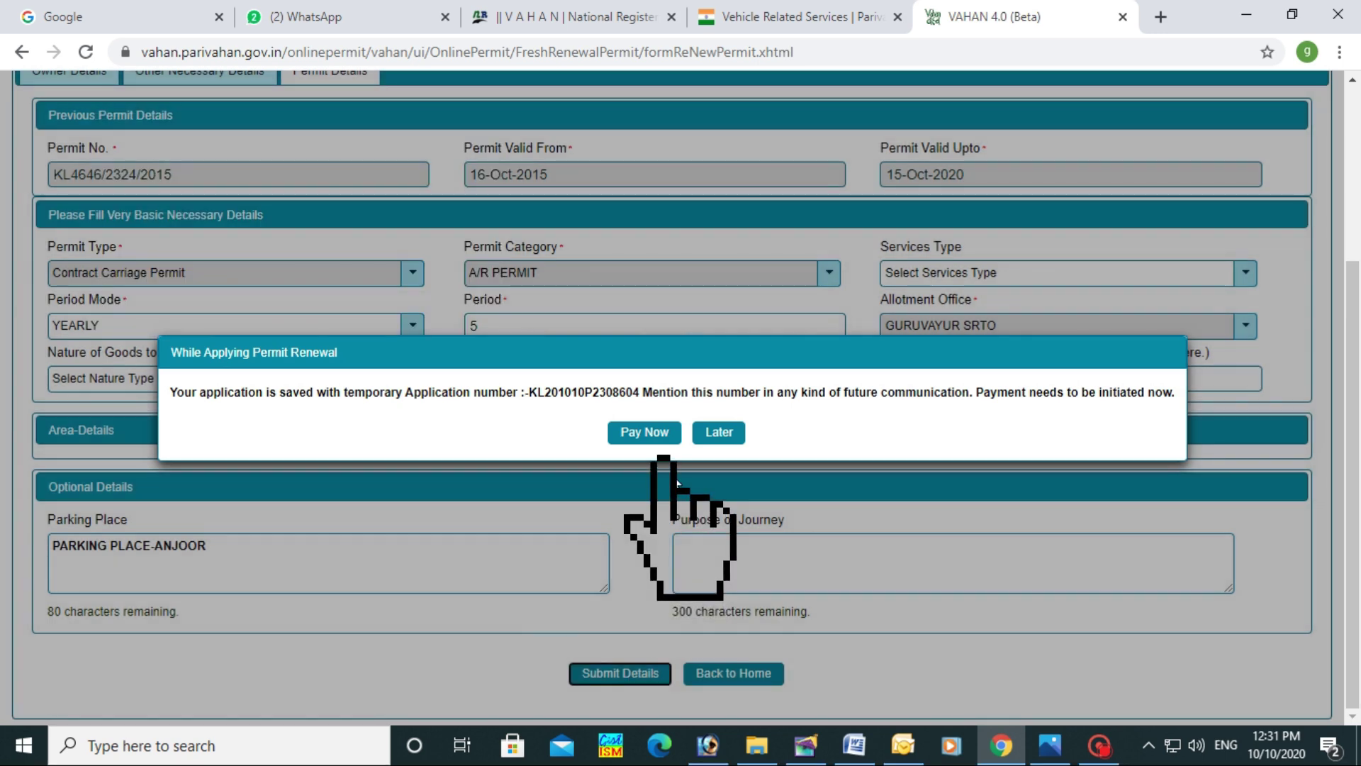
# Load the application's fee details, confirm them, and proceed to pay the Rs. 360 total.
pyautogui.click(644, 432)
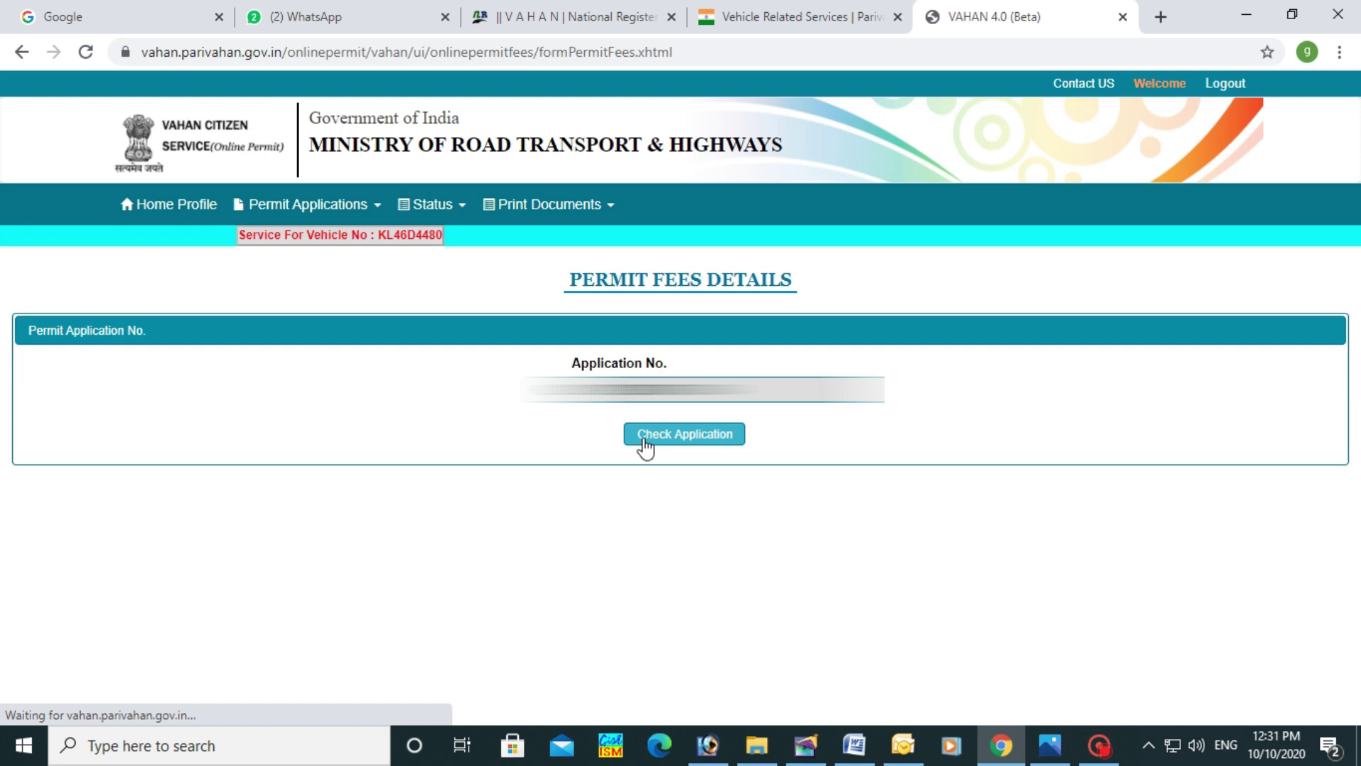
pyautogui.click(701, 433)
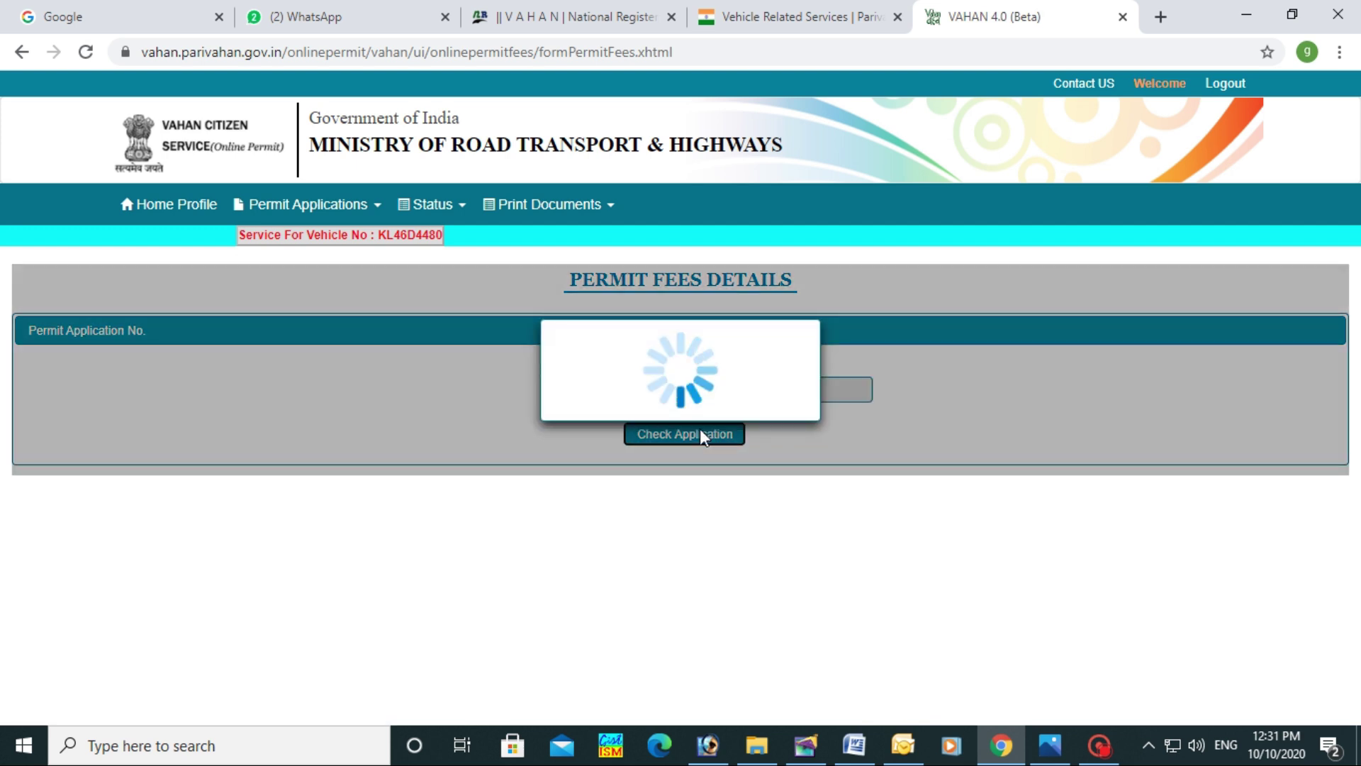
pyautogui.scroll(-1, 723, 608)
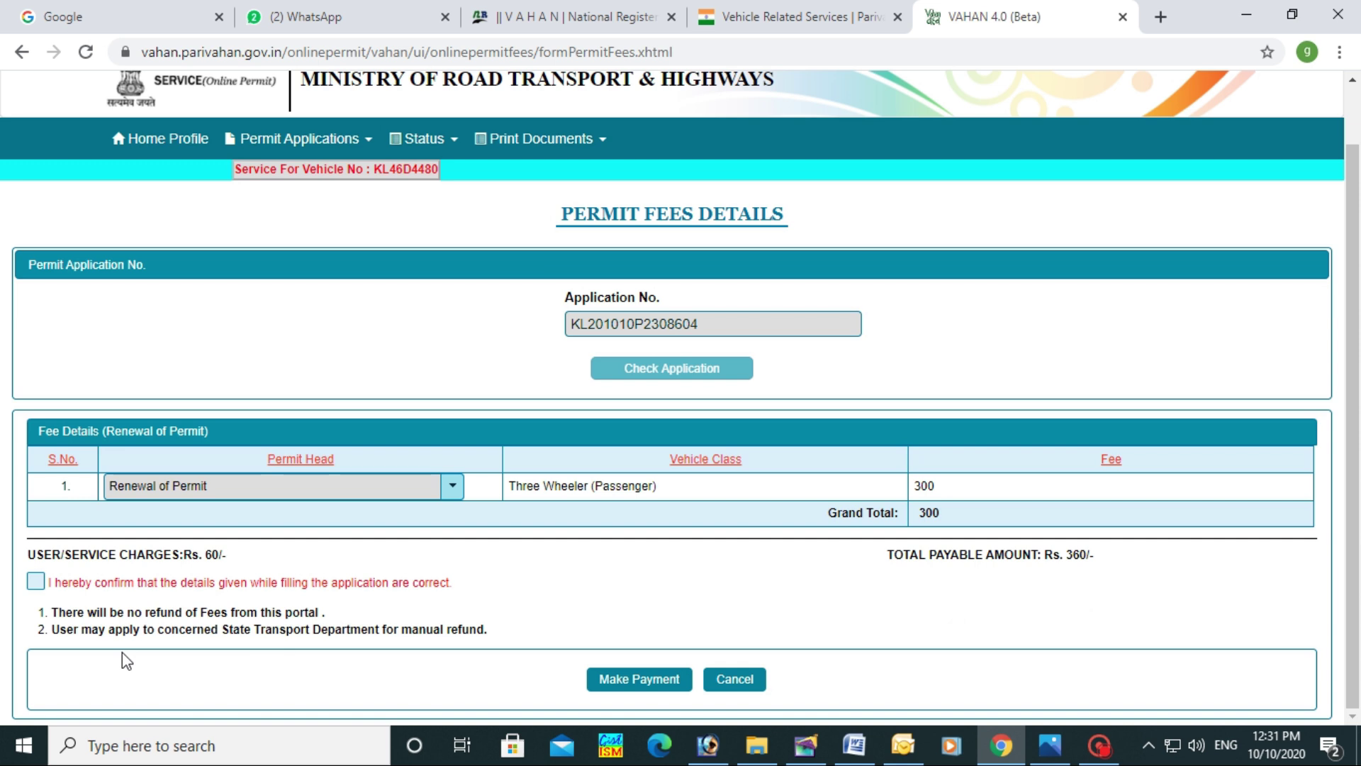
pyautogui.click(35, 582)
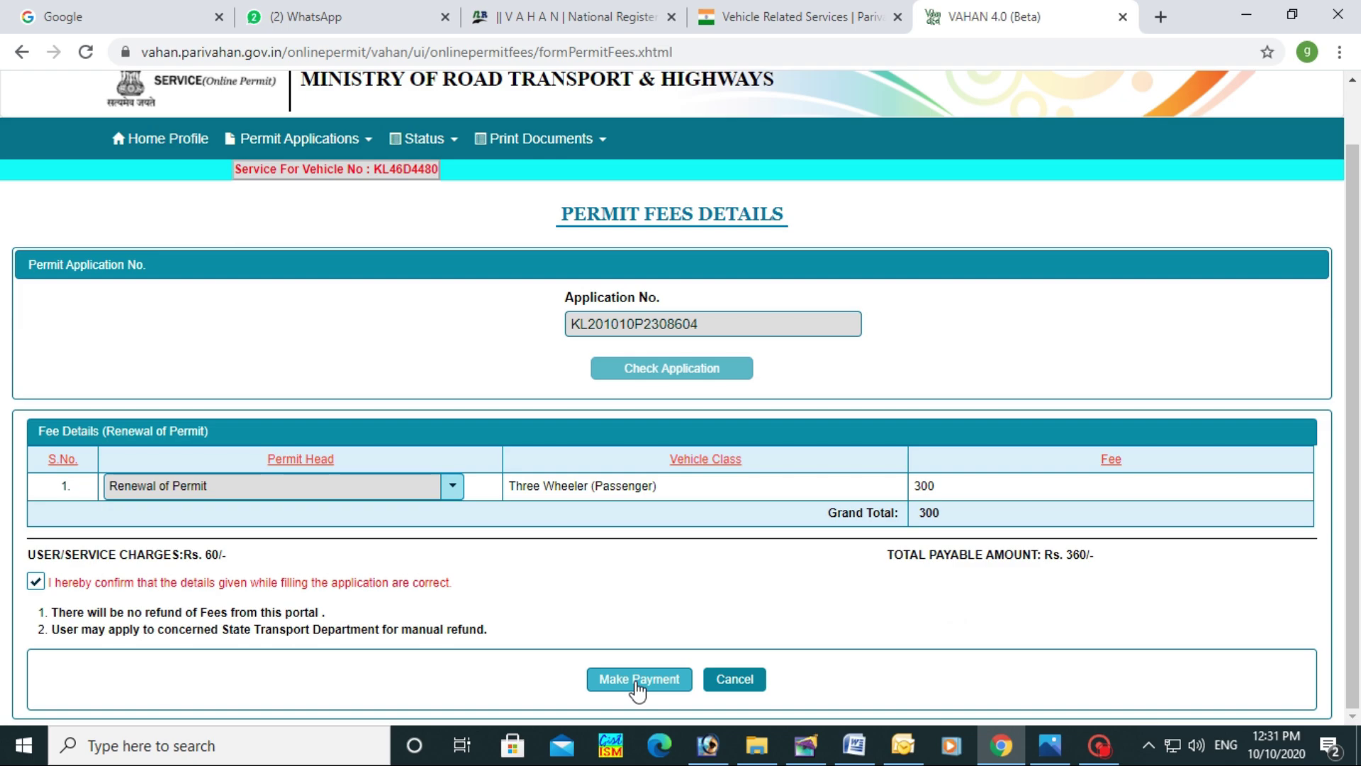
pyautogui.click(638, 679)
pyautogui.click(644, 437)
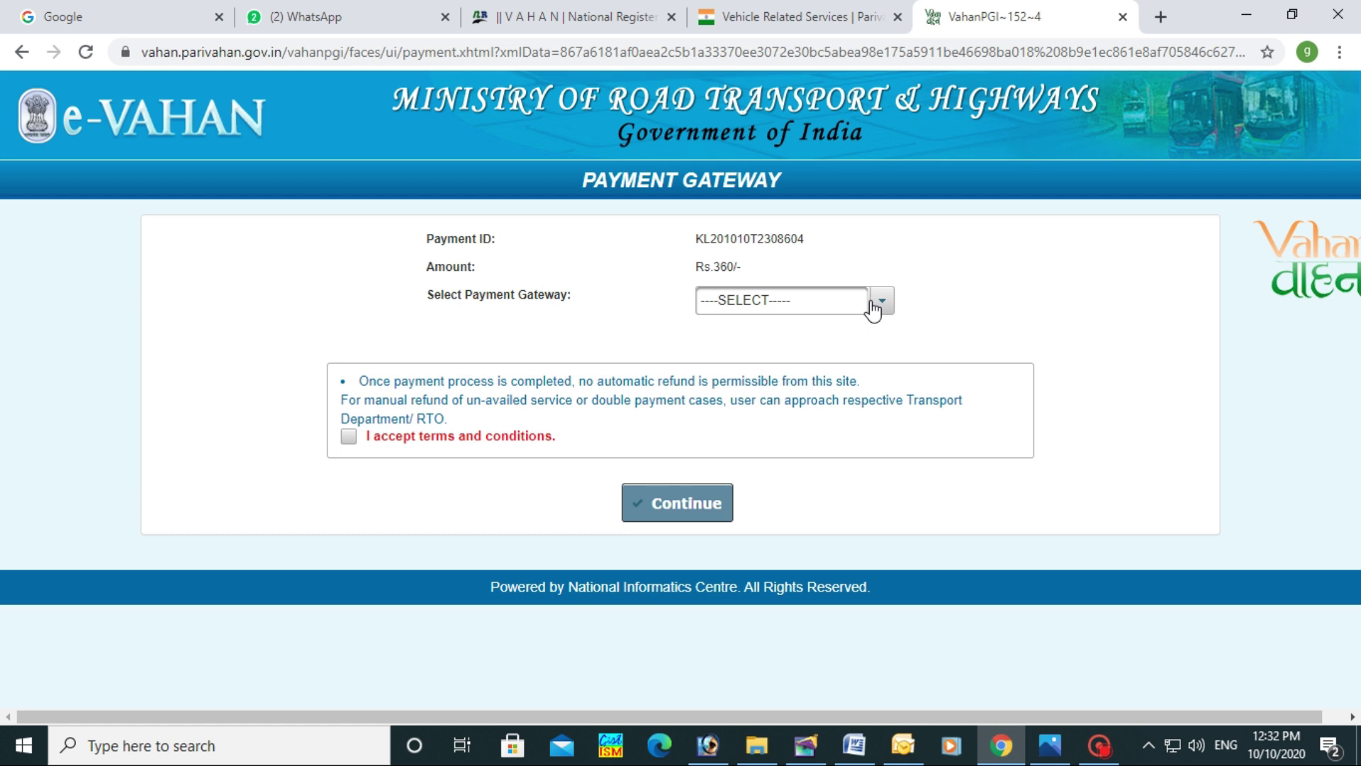
# Choose the E-Treasury gateway, accept the terms and continue to e-Treasury Kerala.
pyautogui.click(873, 310)
pyautogui.click(780, 330)
pyautogui.click(348, 435)
pyautogui.click(673, 503)
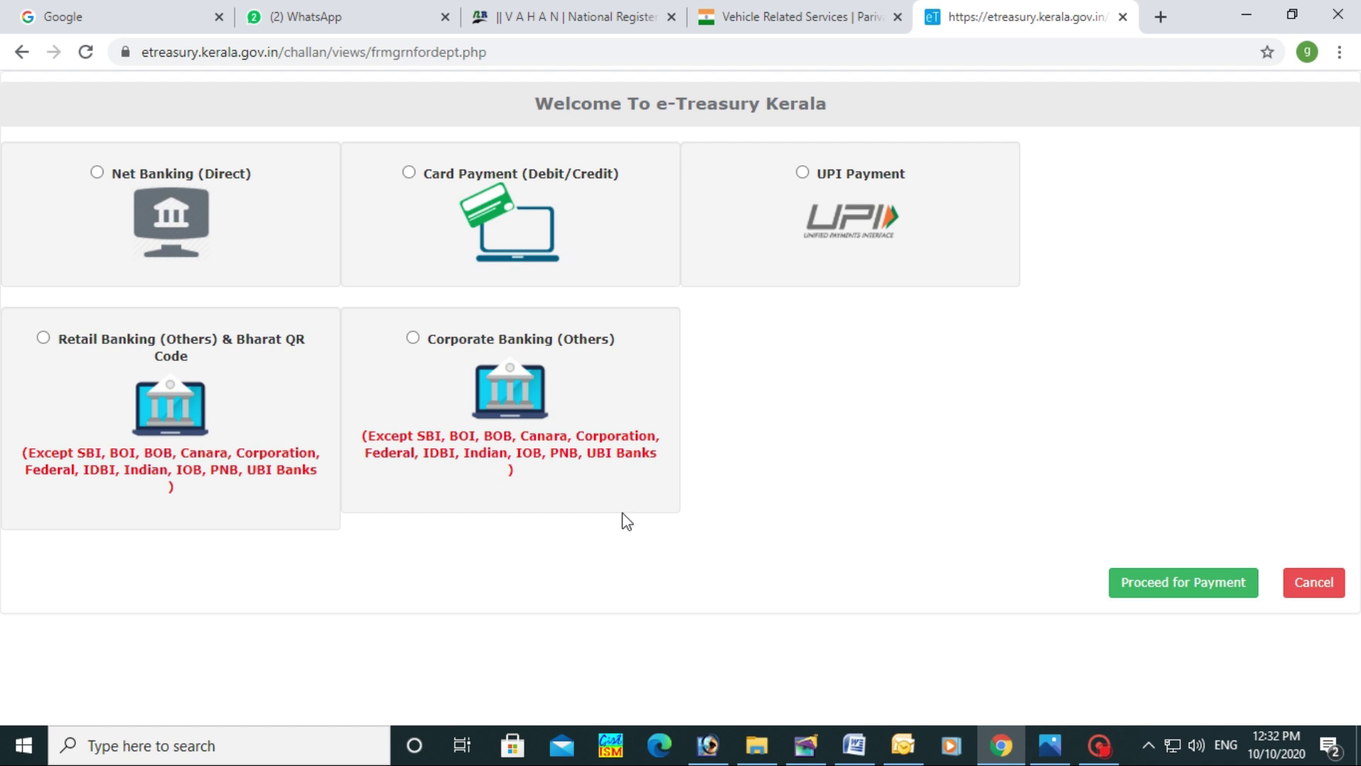
# Pay by debit or credit card and dismiss the GRN notice.
pyautogui.click(432, 180)
pyautogui.click(1192, 588)
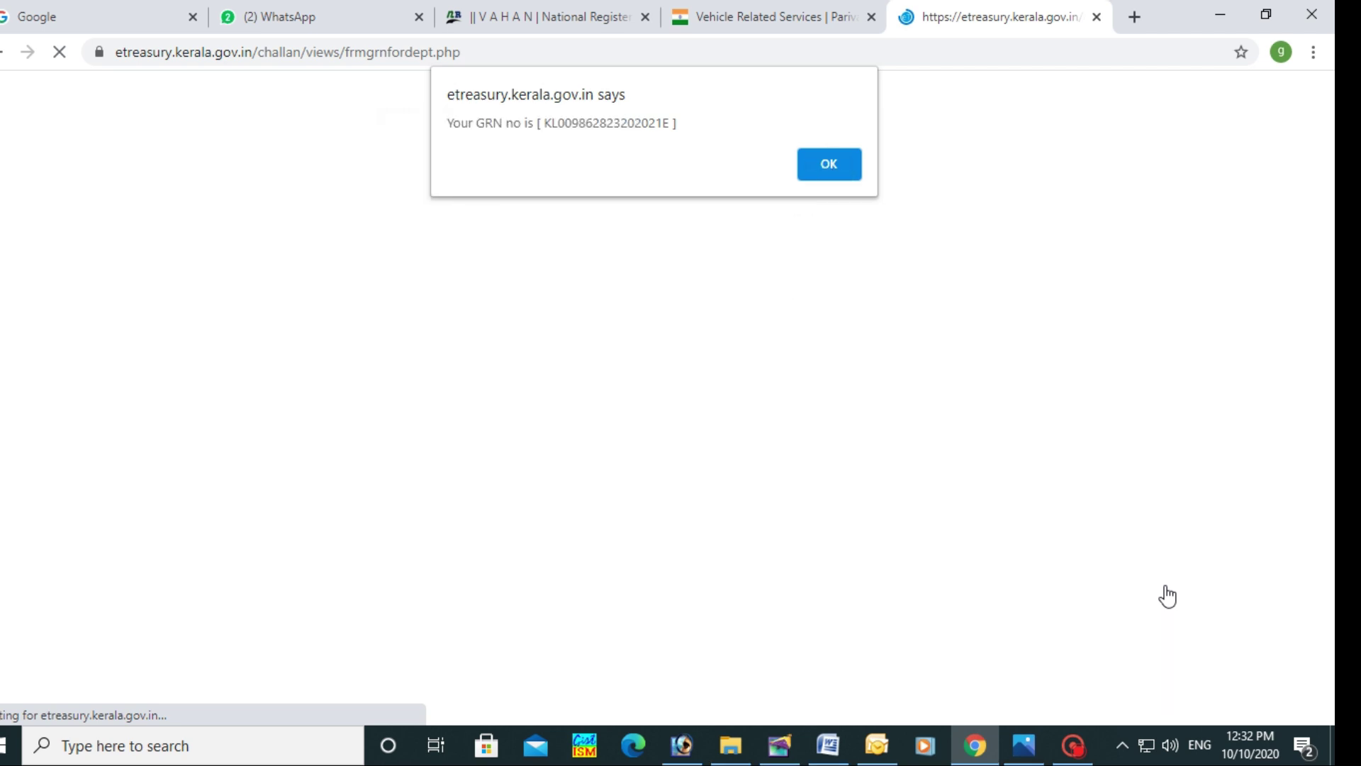
pyautogui.press('Return')
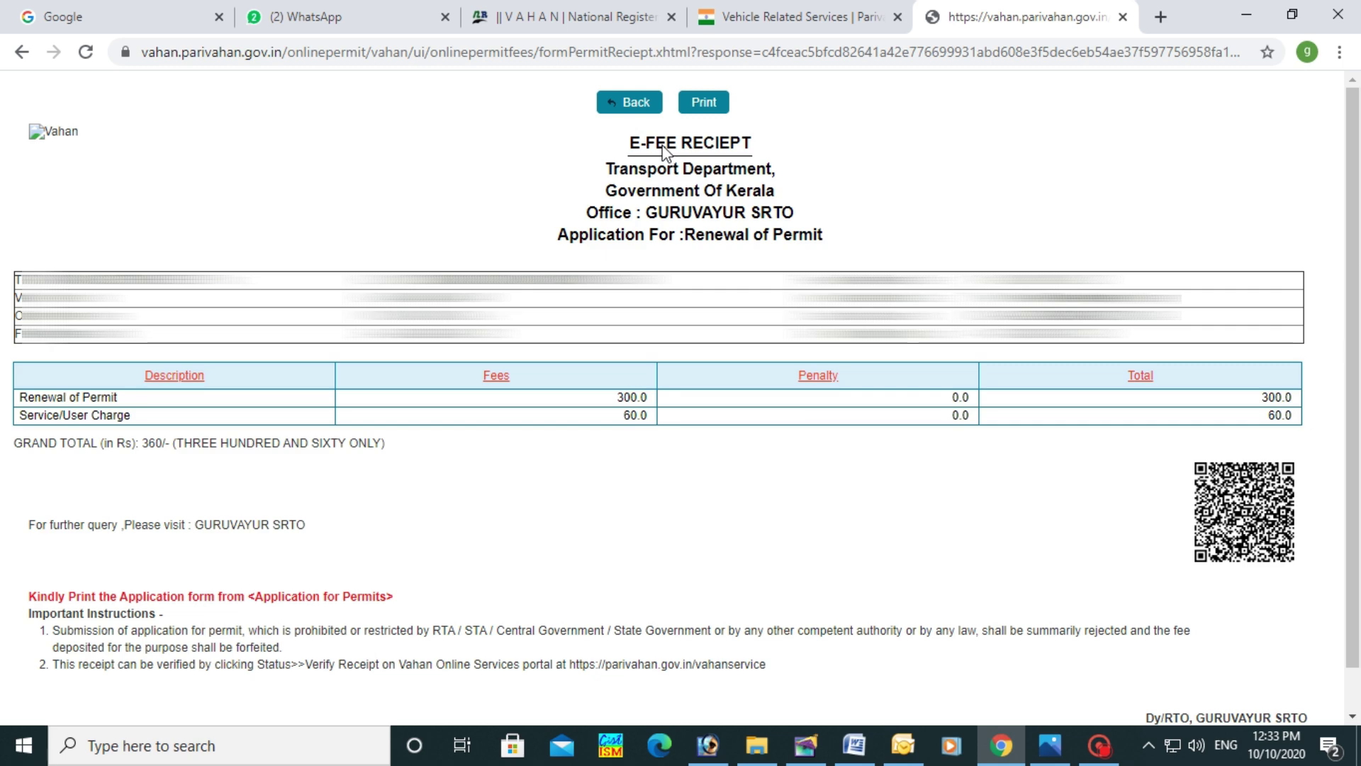
# Print the Rs. 360 permit renewal E-Fee receipt on the Kyocera TASKalfa printer.
pyautogui.scroll(-1, 665, 150)
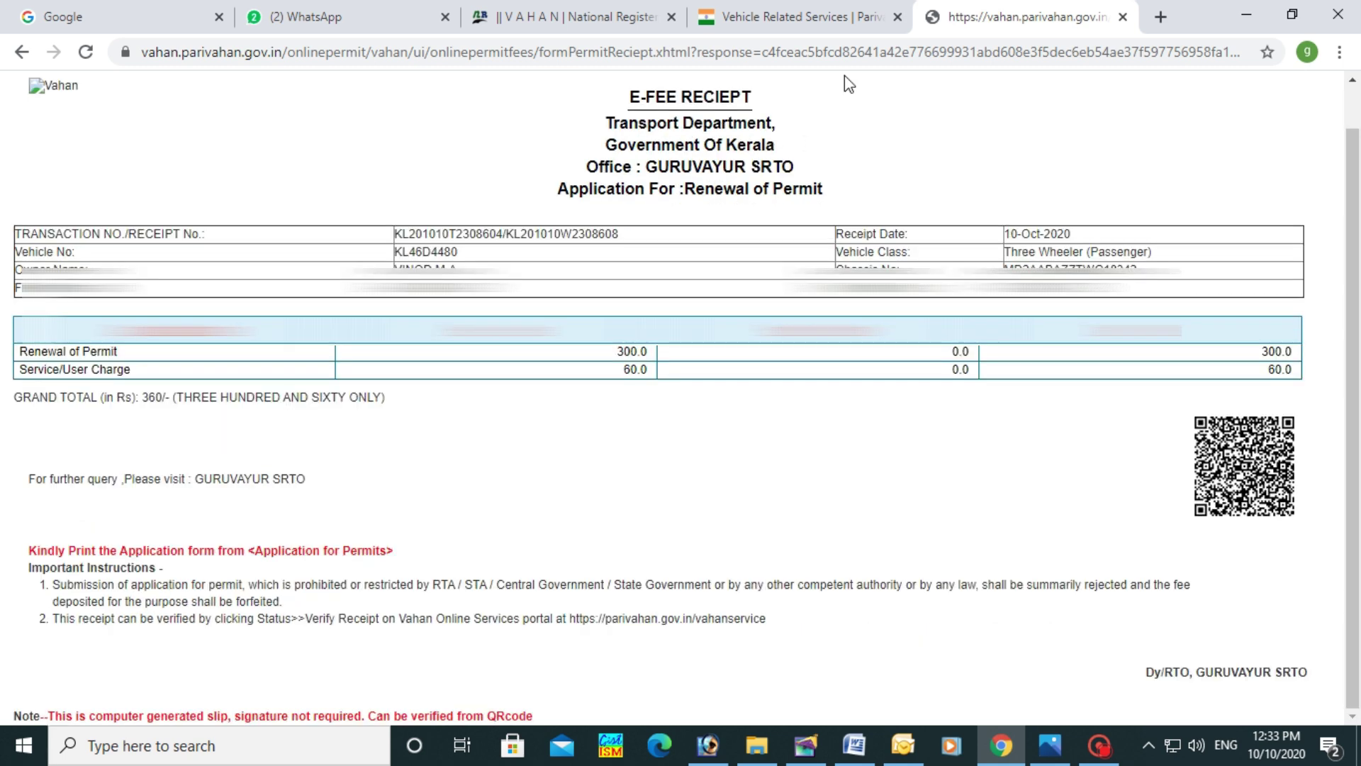
pyautogui.scroll(1, 744, 121)
pyautogui.click(716, 103)
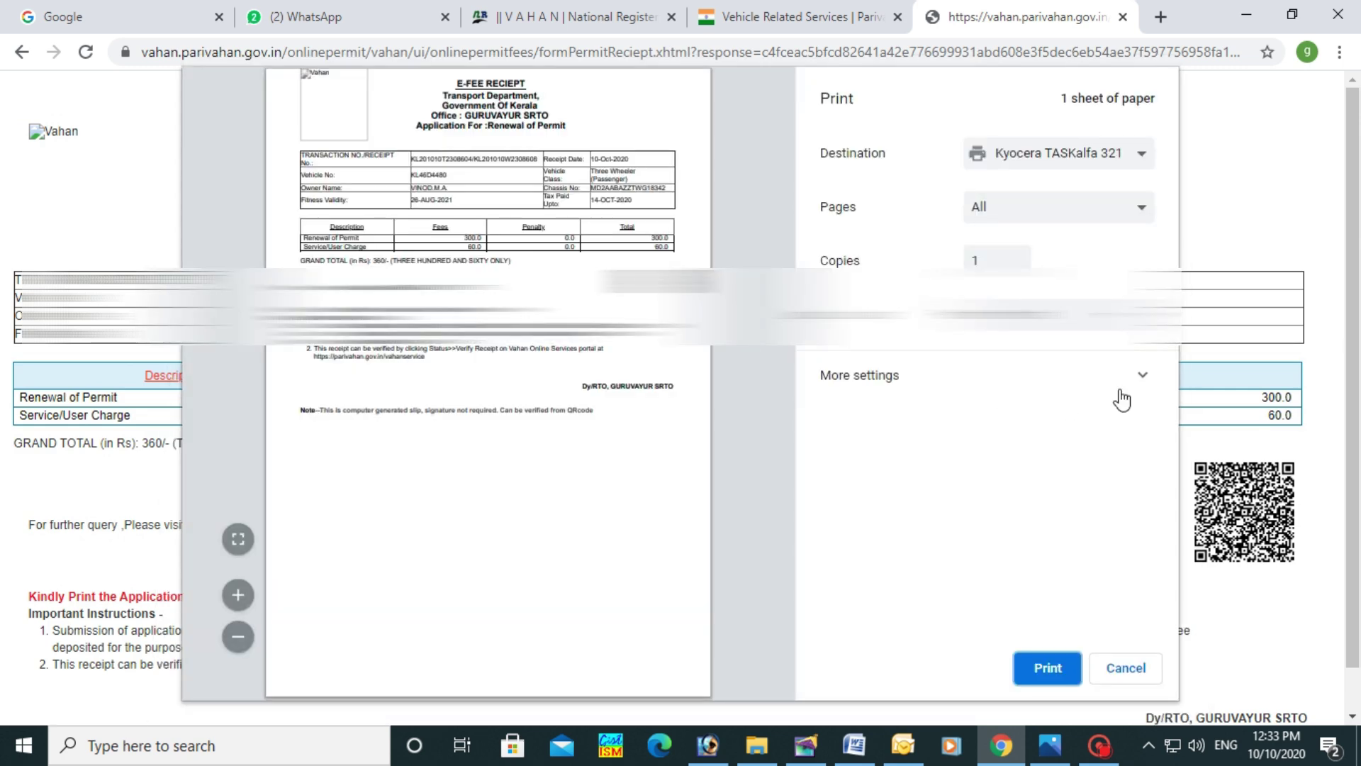
pyautogui.click(1049, 670)
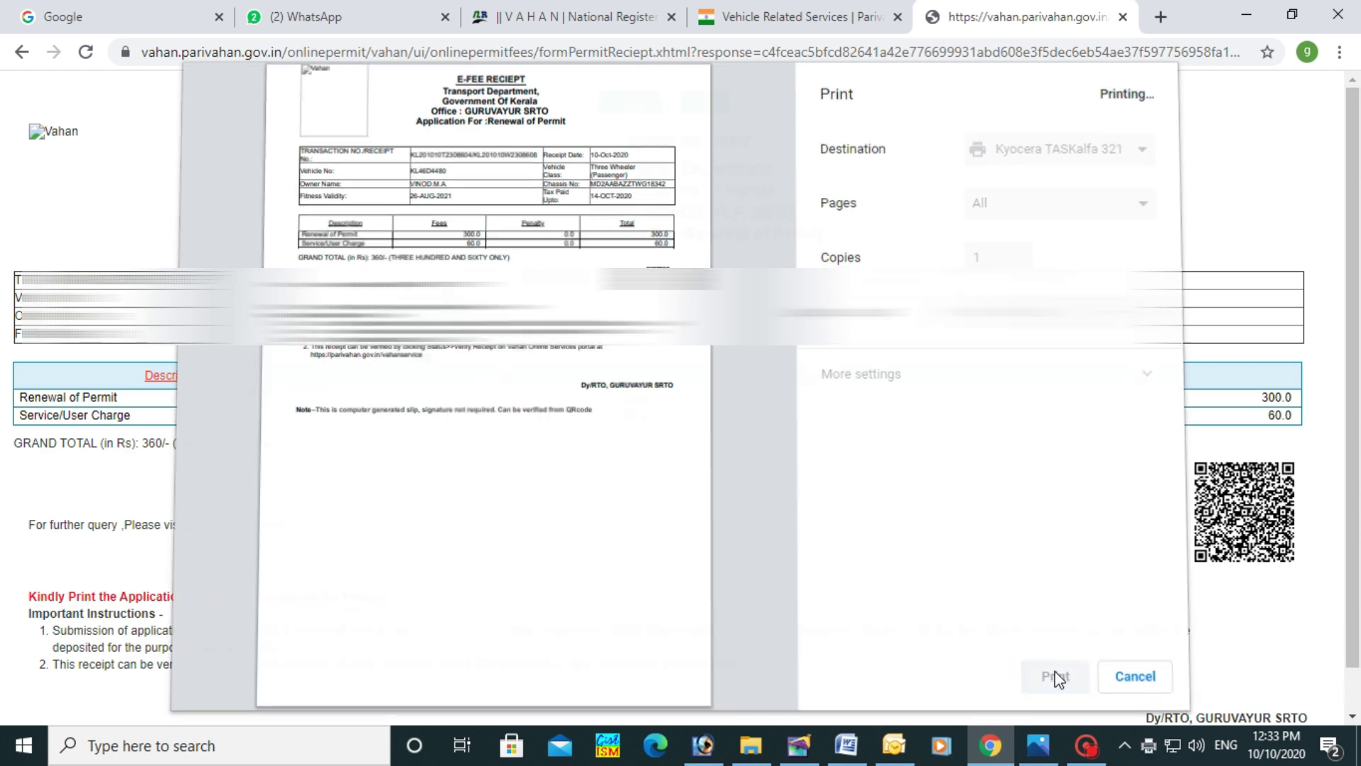